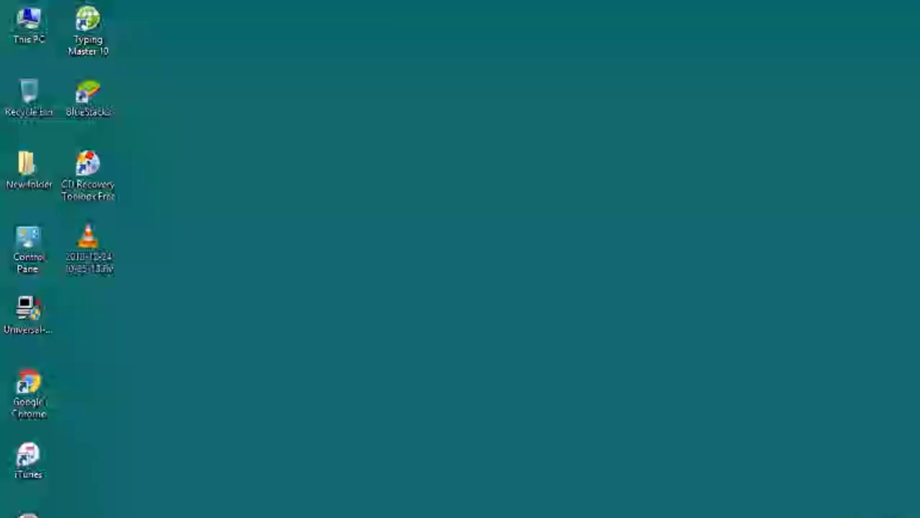
Refresh the desktop, then dismiss the CD playback error and close Windows Media Player
right_click(601, 259)
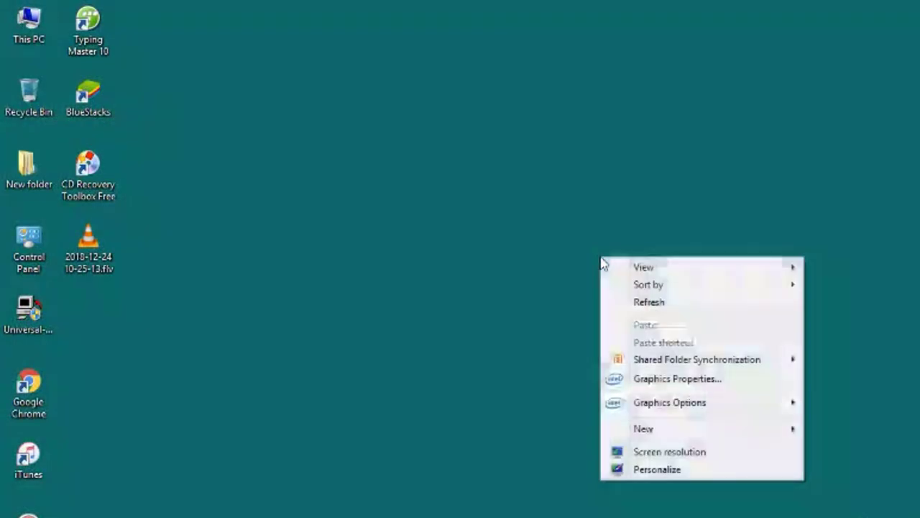
left_click(692, 303)
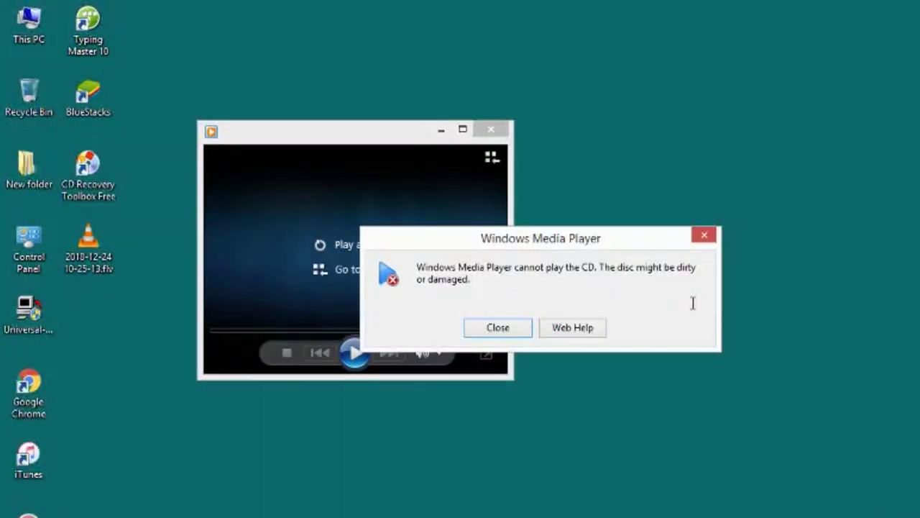
left_click(703, 235)
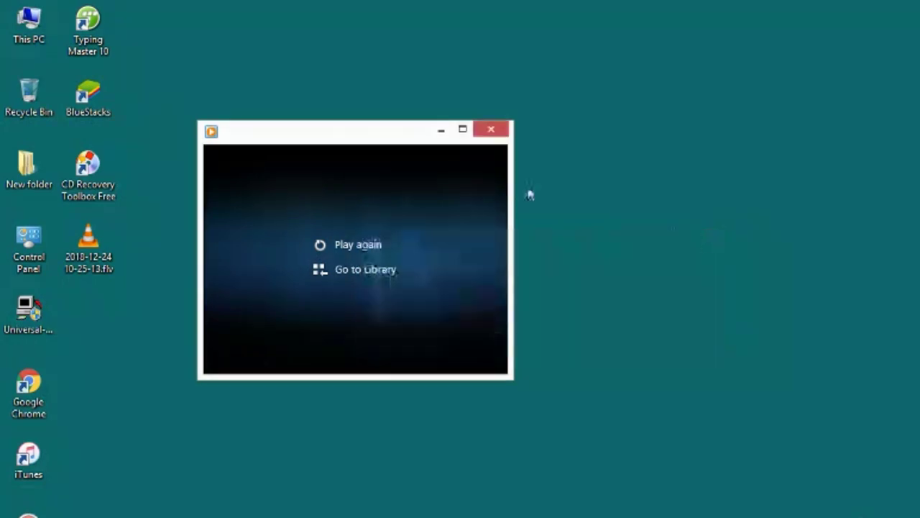
left_click(499, 129)
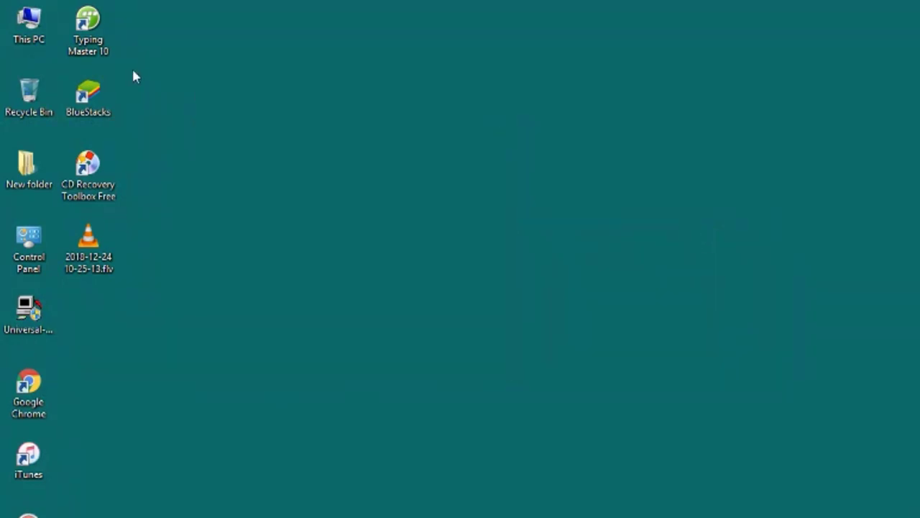
Open the DVD RW Drive (F:) My Disc from This PC to view its folders
double_click(29, 26)
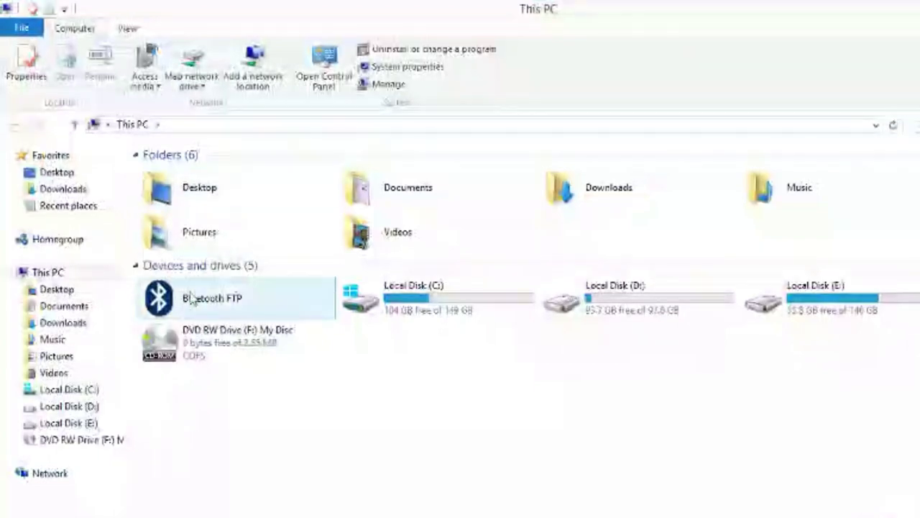
left_click(232, 338)
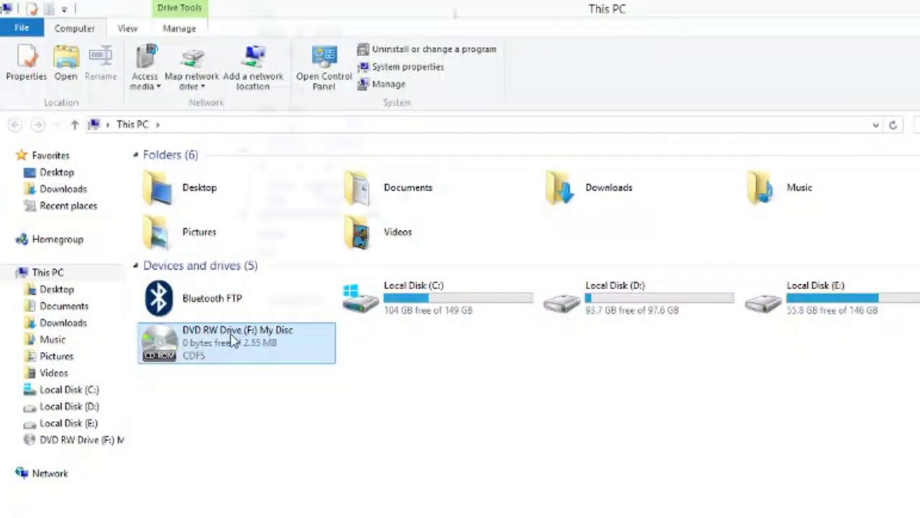
right_click(232, 338)
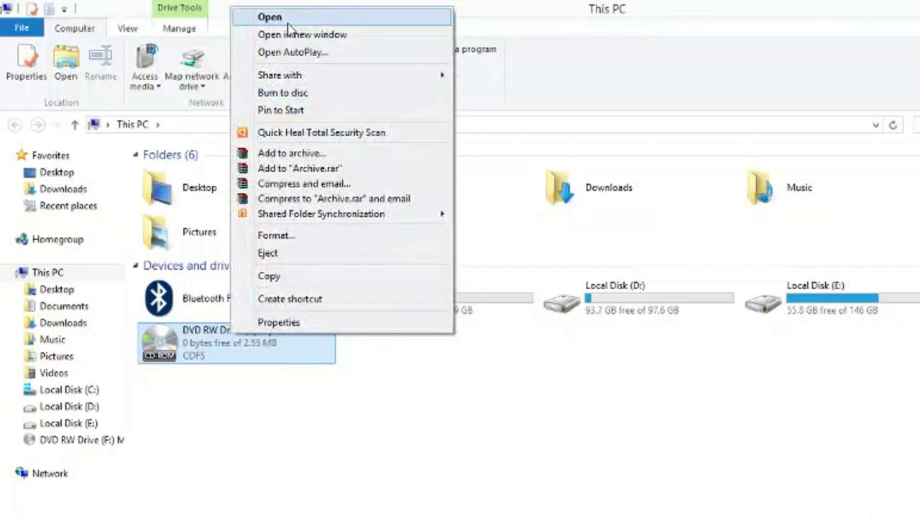
left_click(287, 22)
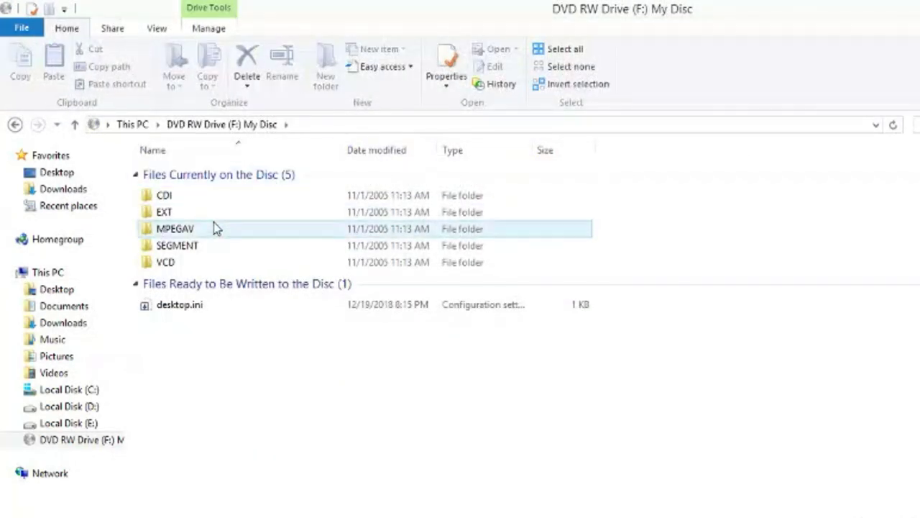
Play the disc's MPEGAV folder with VLC media player to check the video, and close the player
left_click(202, 227)
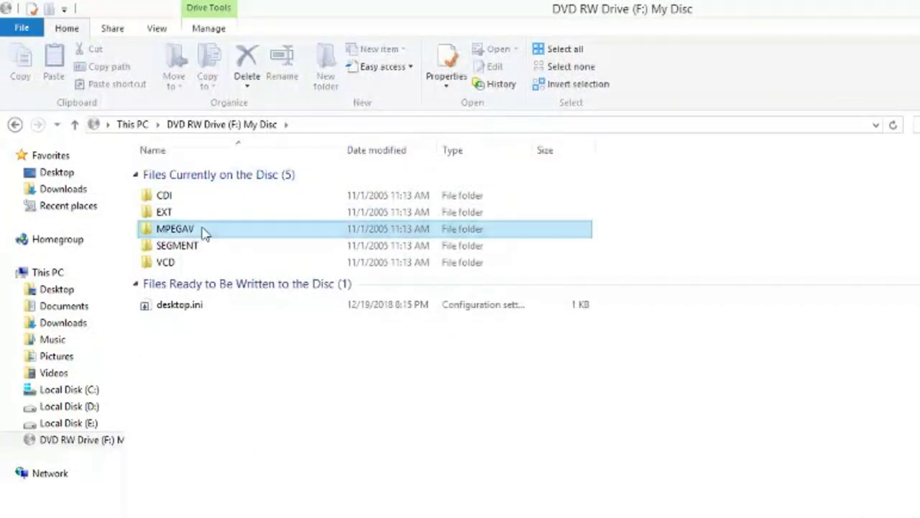
right_click(203, 228)
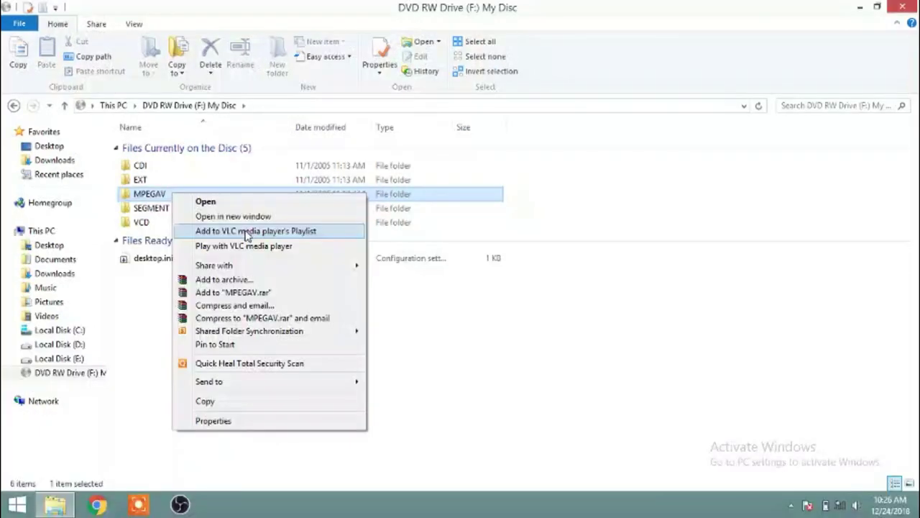
left_click(233, 245)
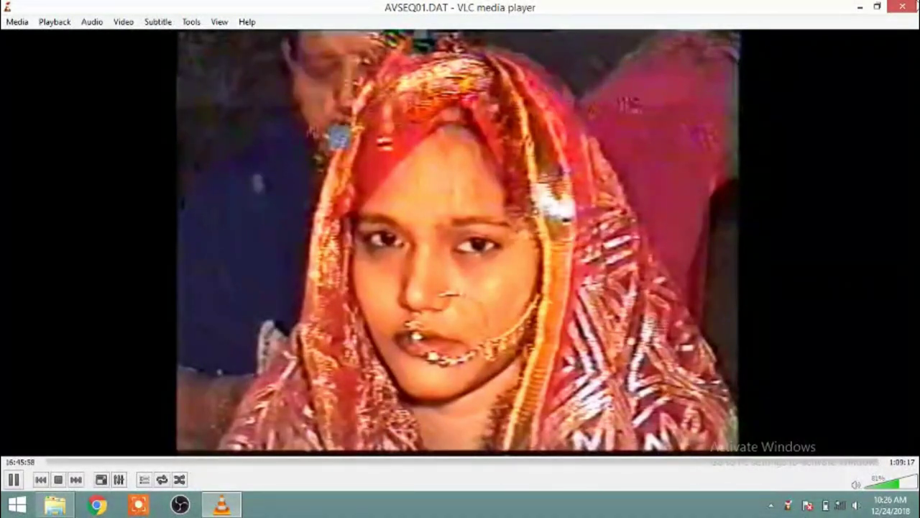
left_click(904, 7)
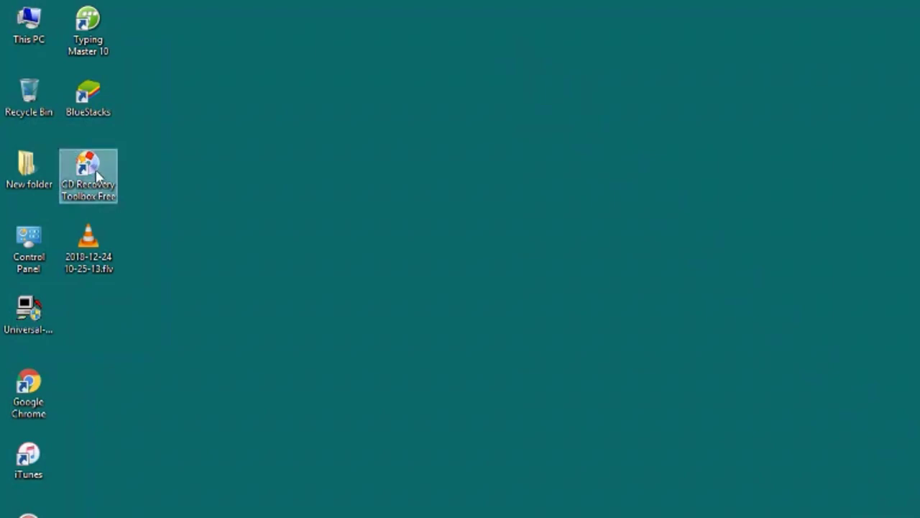
Launch CD Recovery Toolbox Free from the desktop and choose F: My Disc [CDFS] as the drive to recover from
left_click_drag(97, 176, 410, 205)
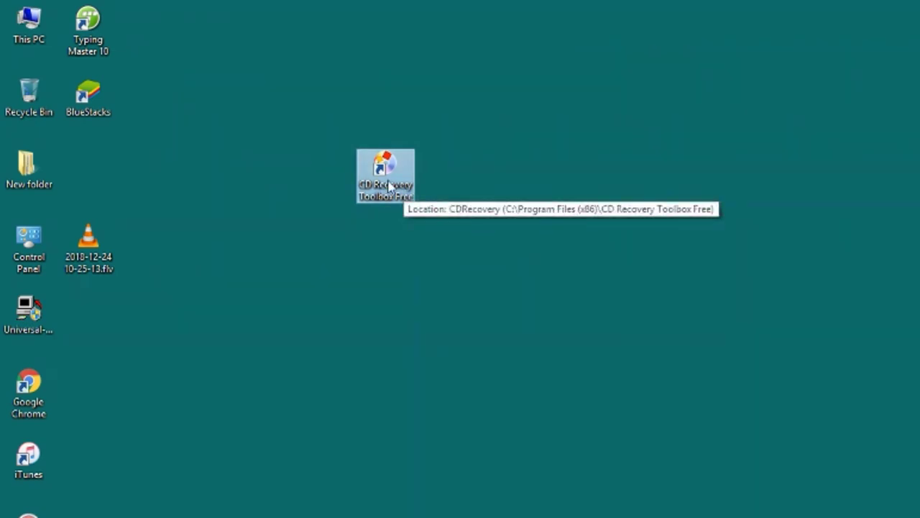
double_click(388, 185)
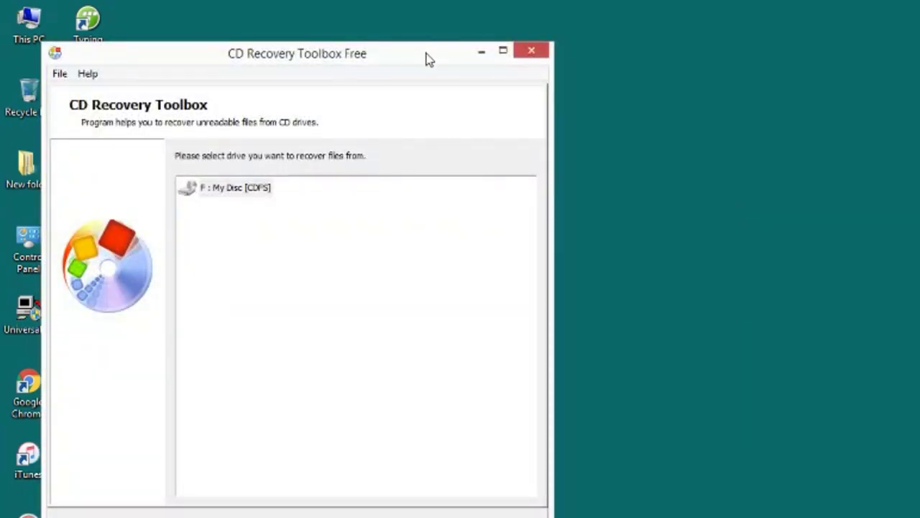
left_click_drag(425, 60, 566, 60)
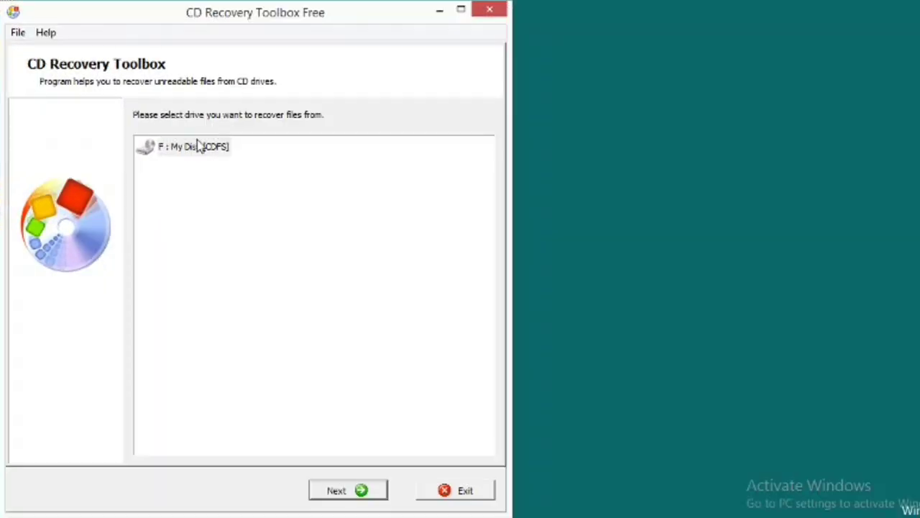
left_click(191, 151)
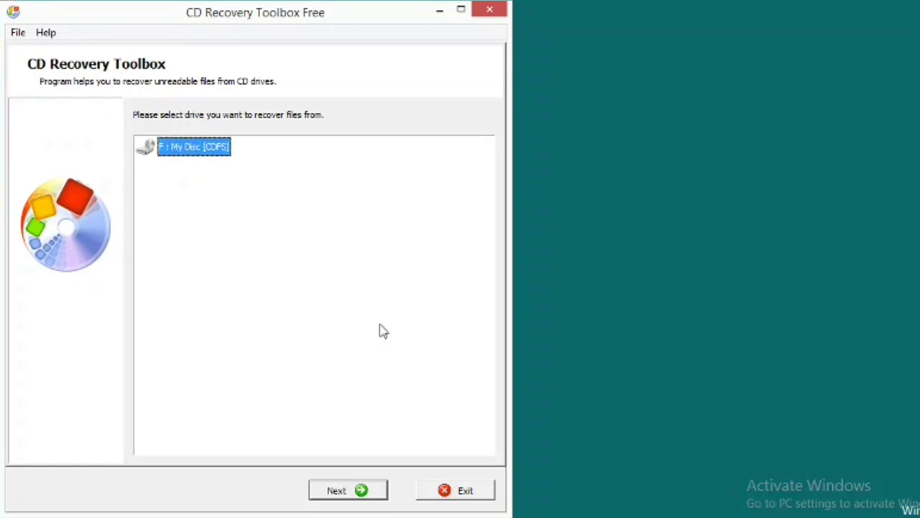
left_click(336, 492)
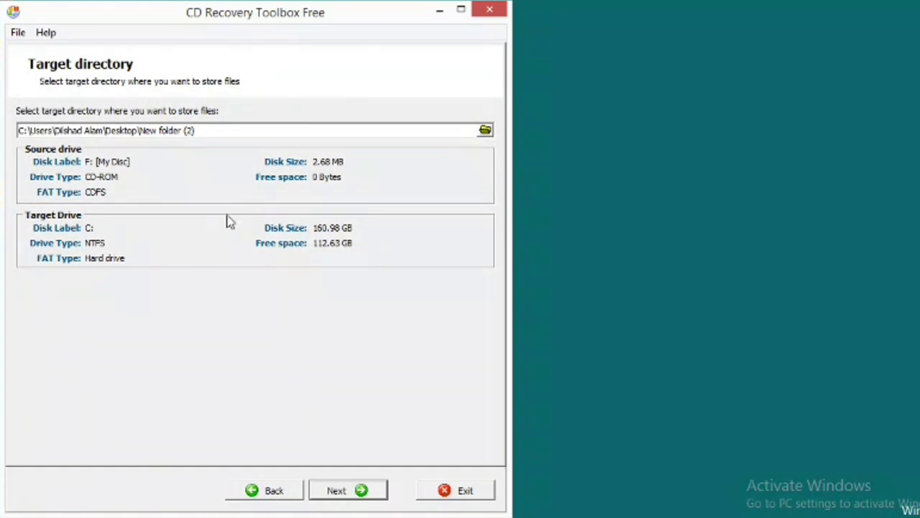
Create a folder named rec on the Desktop, set it as the target directory, and continue to the file selection
left_click(486, 132)
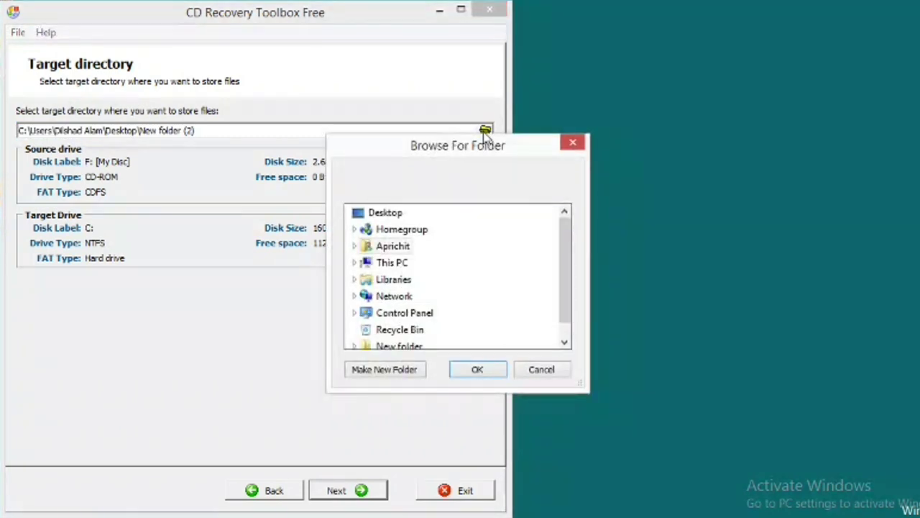
left_click(399, 219)
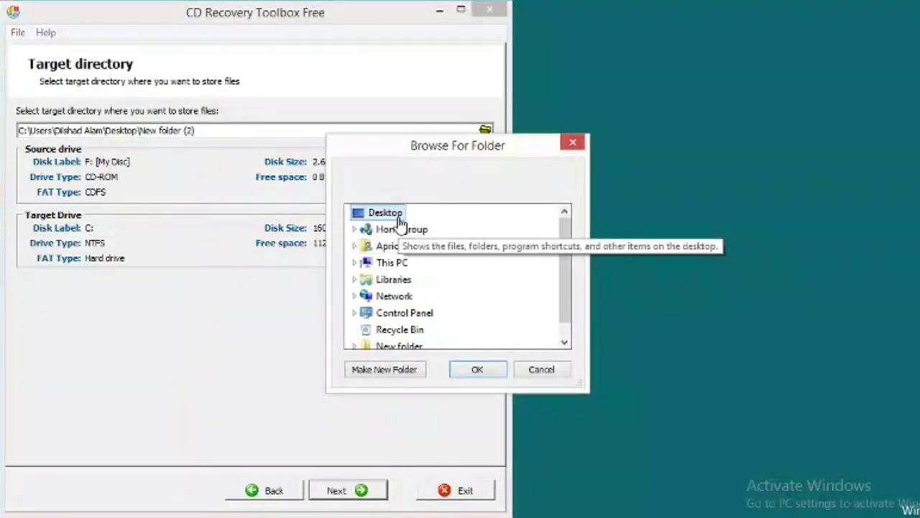
left_click(396, 374)
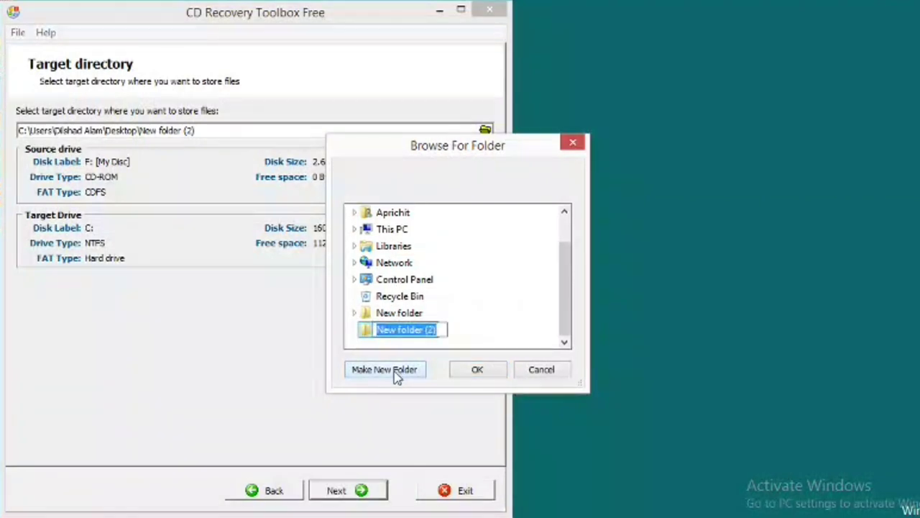
type("rec")
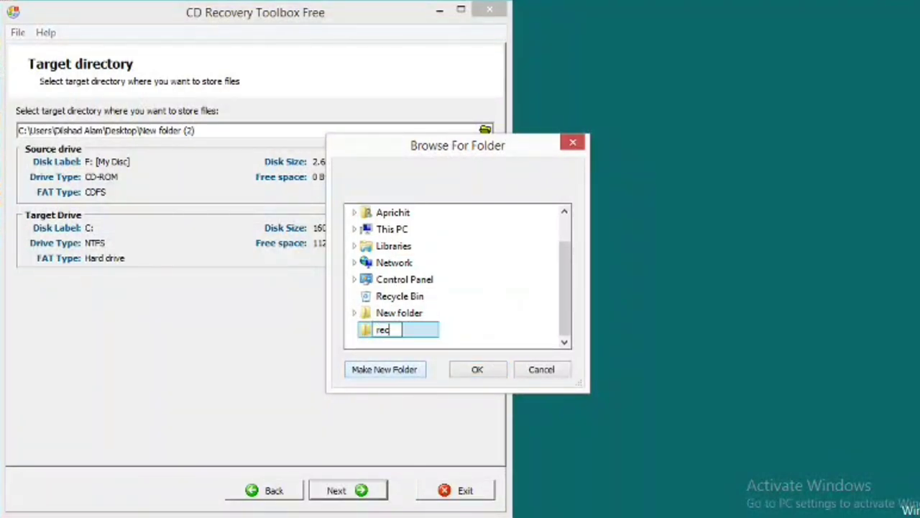
left_click(464, 341)
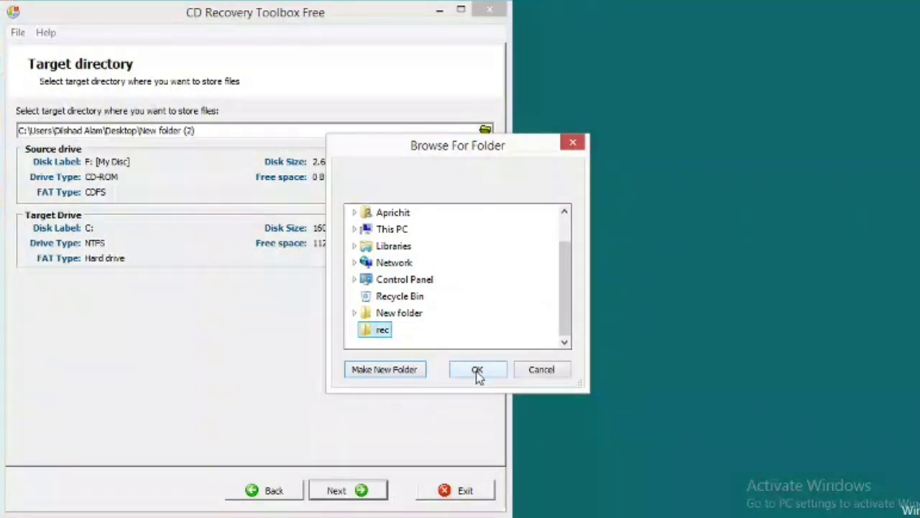
left_click(477, 371)
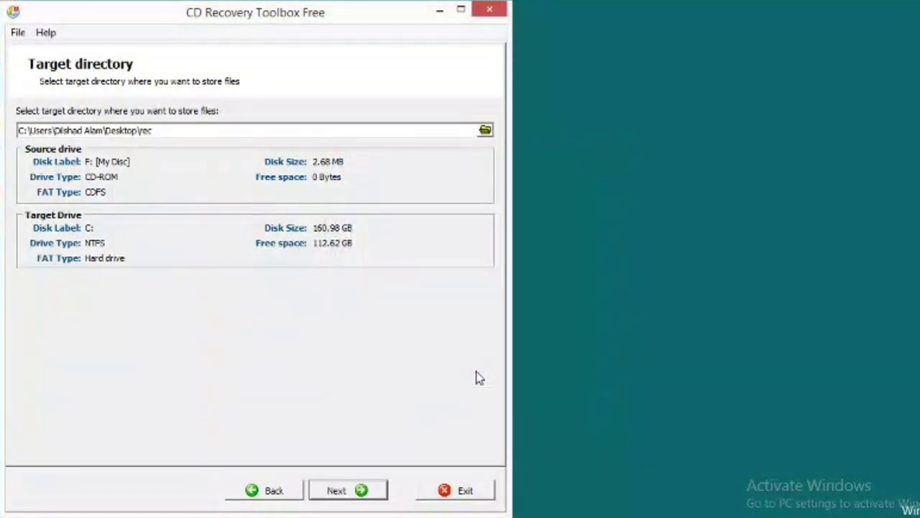
left_click(331, 495)
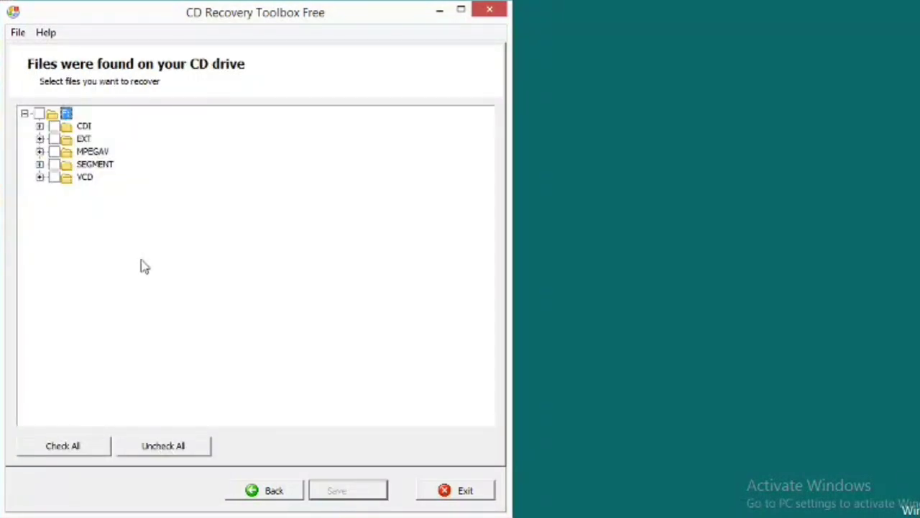
Select only the MPEGAV folder for recovery and save its files to the target directory
left_click(38, 114)
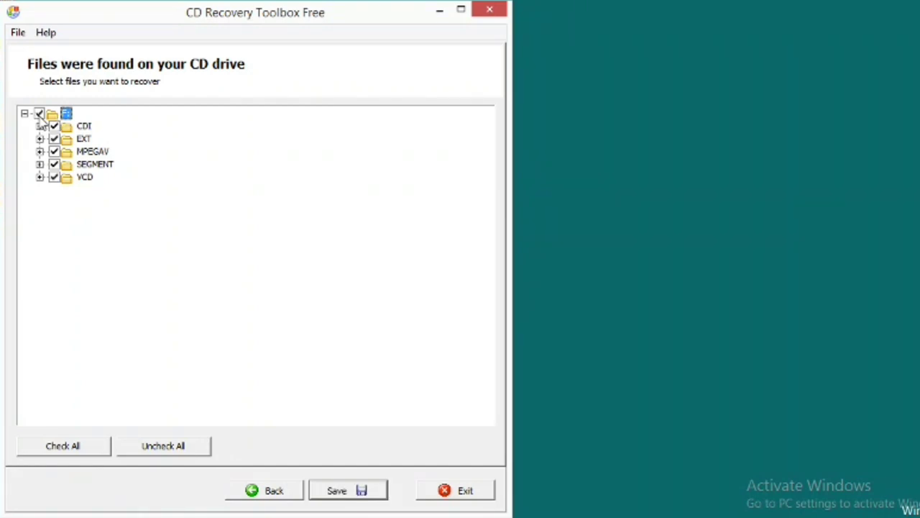
left_click(39, 114)
left_click(54, 152)
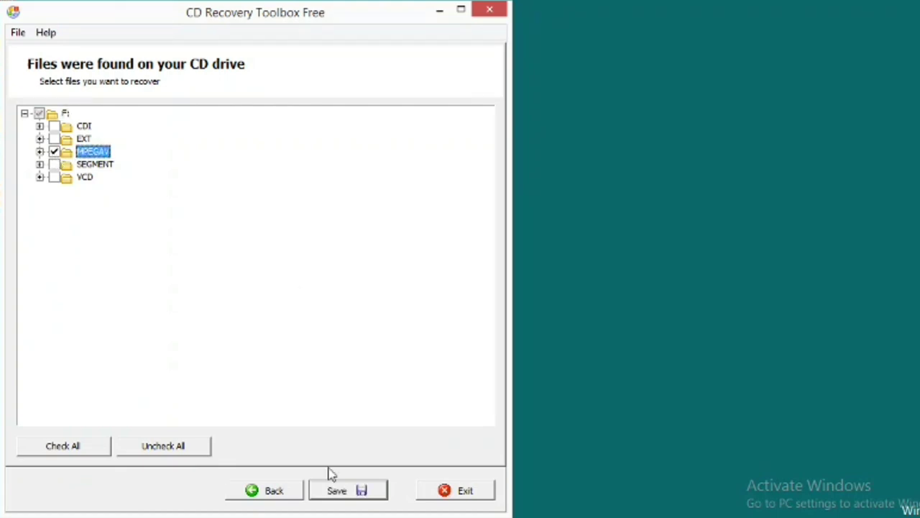
left_click(337, 491)
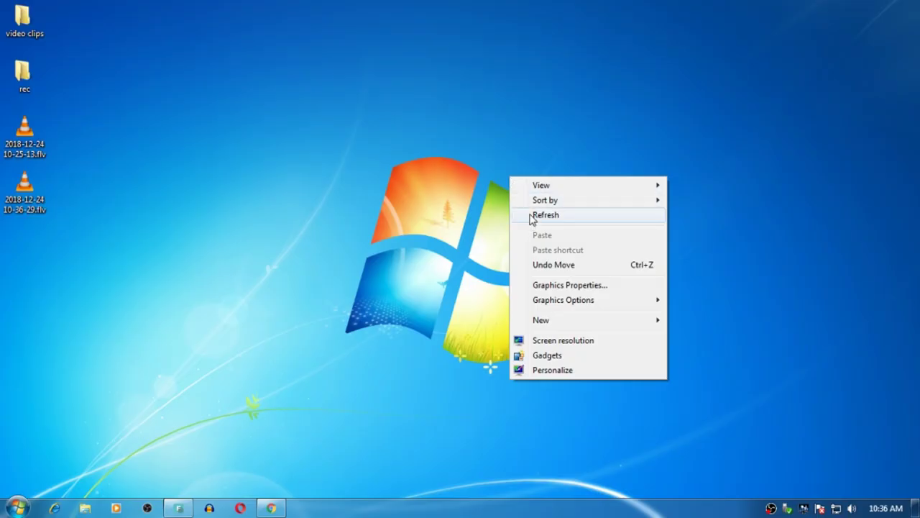
left_click(531, 217)
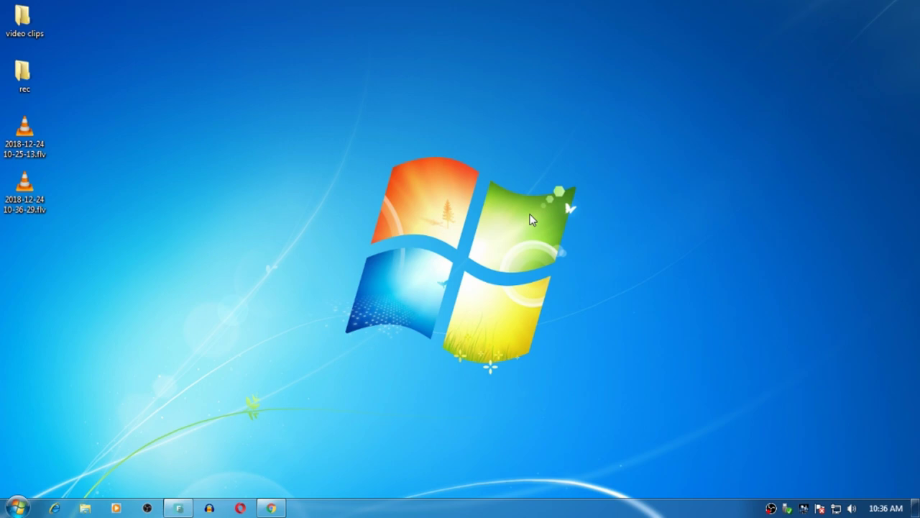
left_click(179, 509)
left_click(179, 509)
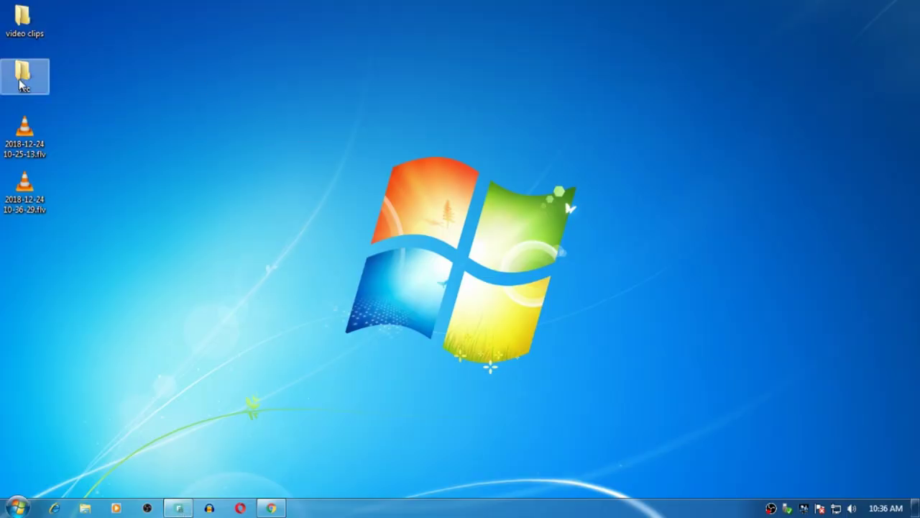
Move the rec folder away from the other desktop icons and open its MPEGAV subfolder
left_click_drag(22, 74, 113, 98)
left_click_drag(345, 102, 343, 86)
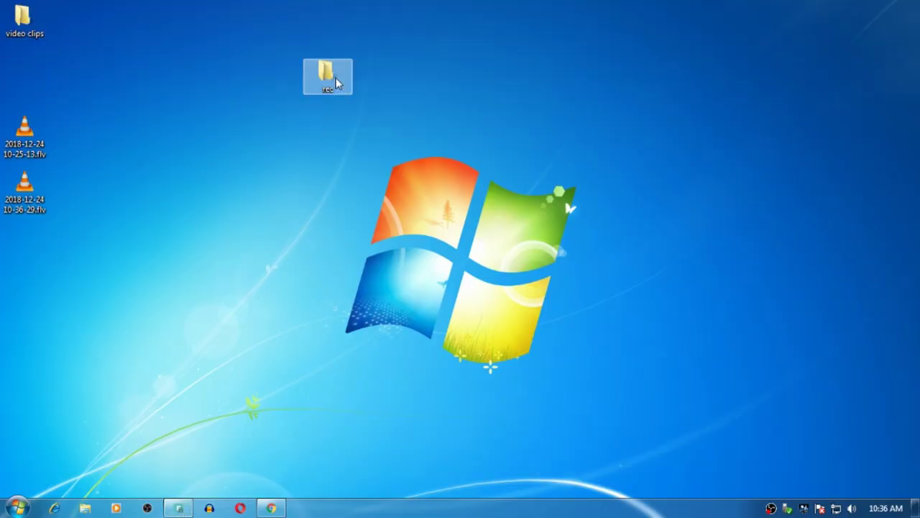
double_click(338, 84)
double_click(598, 111)
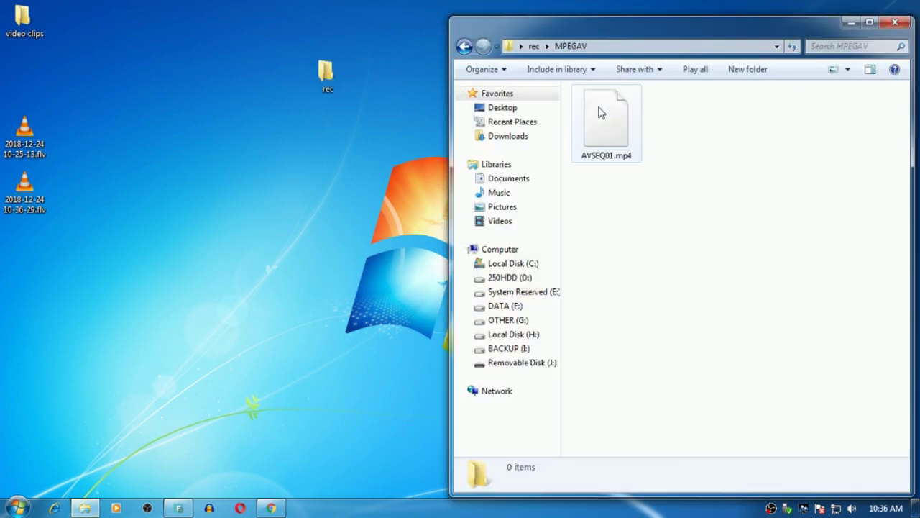
Play the recovered AVSEQ01.mp4 in VLC media player, and close the player and the folder window
right_click(613, 146)
left_click(661, 181)
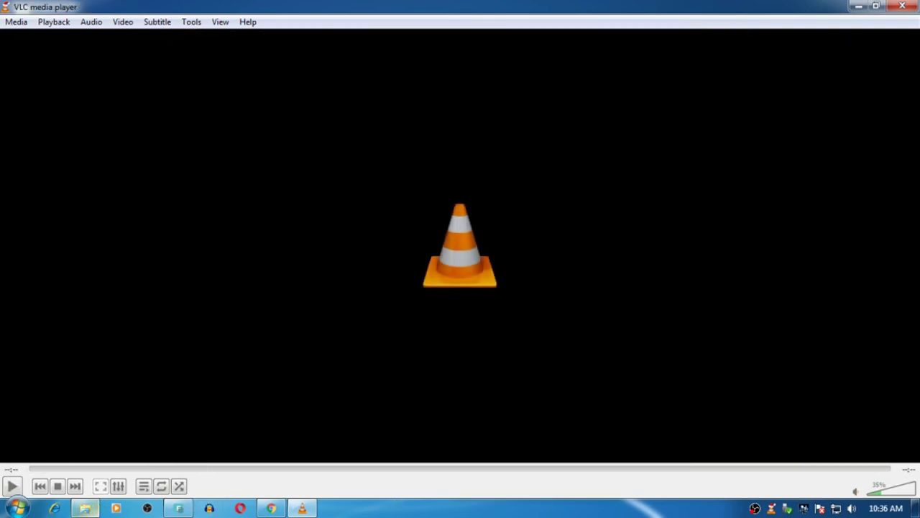
left_click(901, 7)
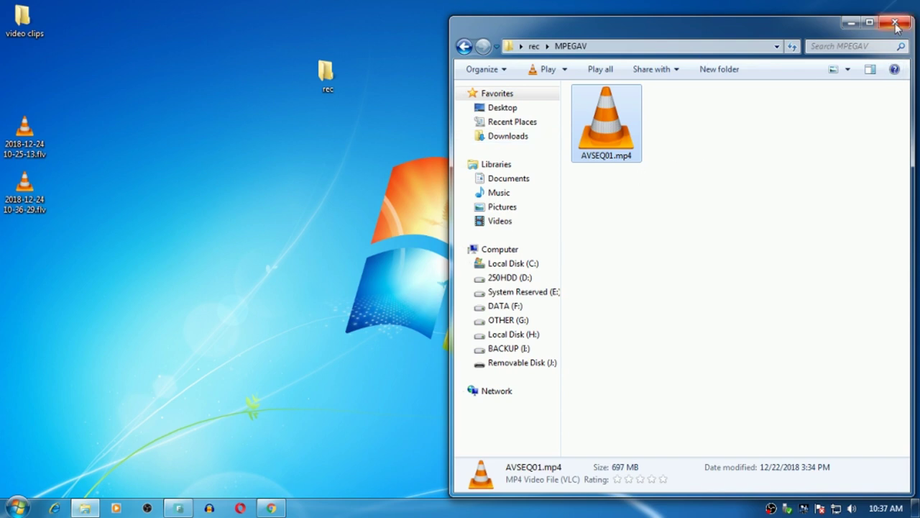
left_click(895, 24)
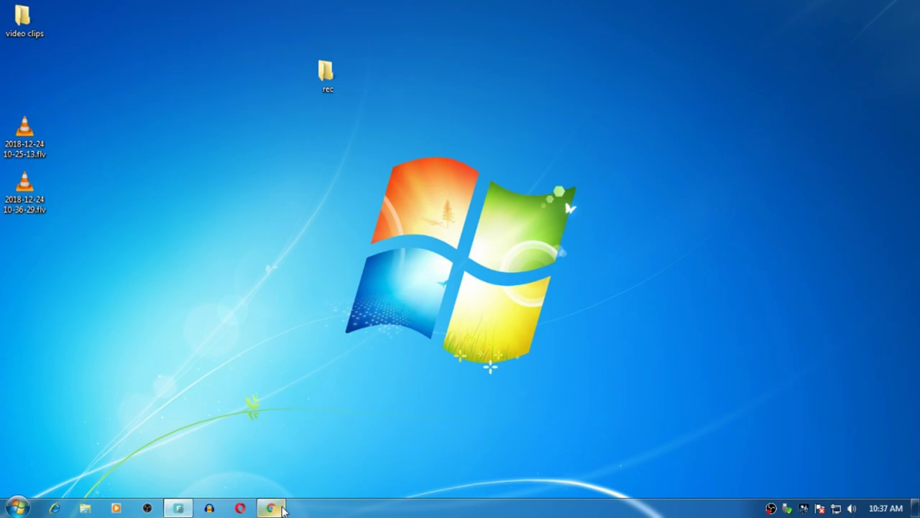
Switch to Chrome and open the CNET download page for CD Recovery Toolbox Free from the "cd recovery software free" results
left_click(271, 509)
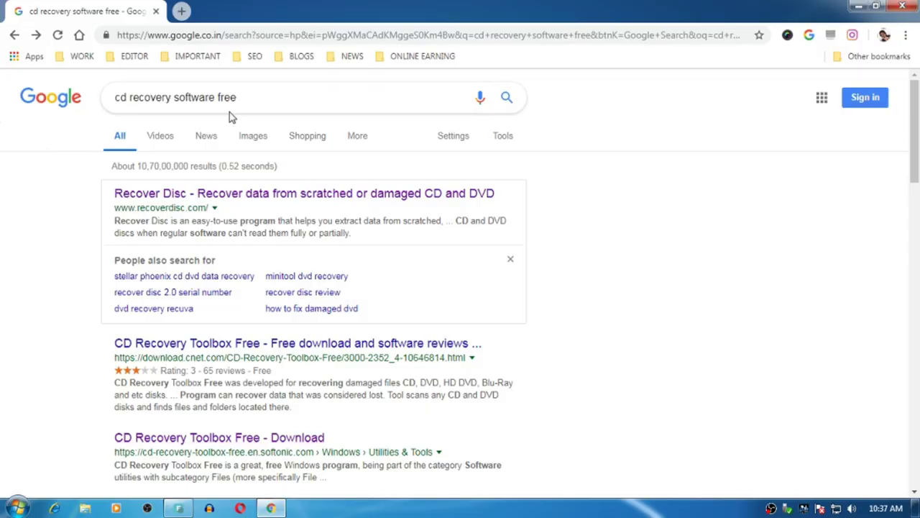
triple_click(254, 101)
left_click(41, 279)
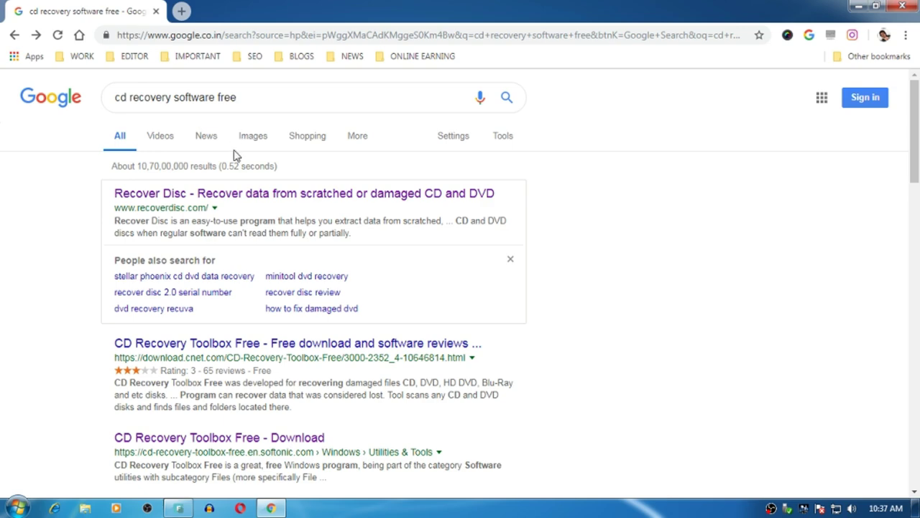
scroll(235, 154, "down", 2)
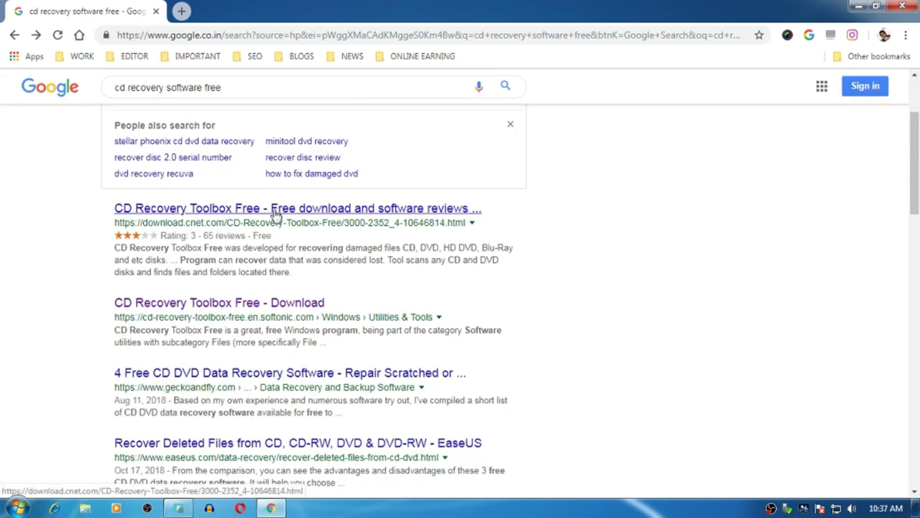
left_click(276, 208)
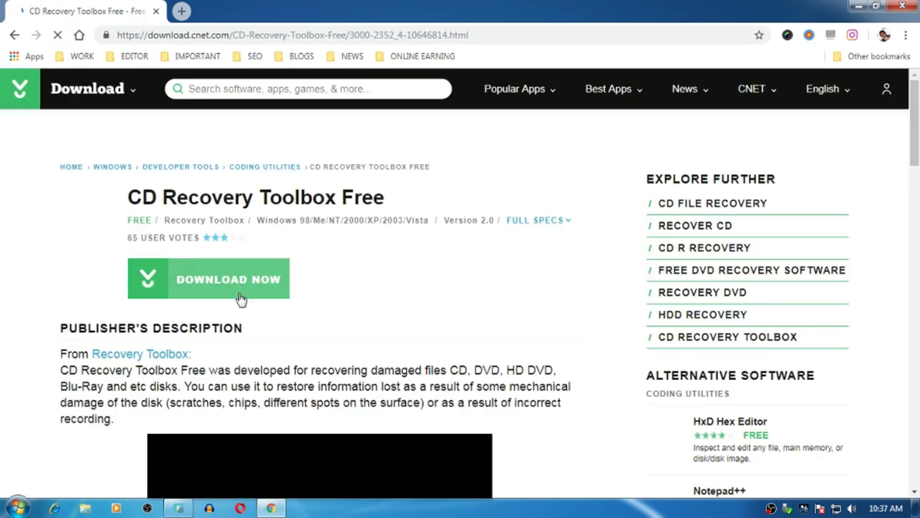
Return to the search results, open the Recover Disc website, and highlight its web address
left_click(13, 38)
scroll(208, 207, "up", 2)
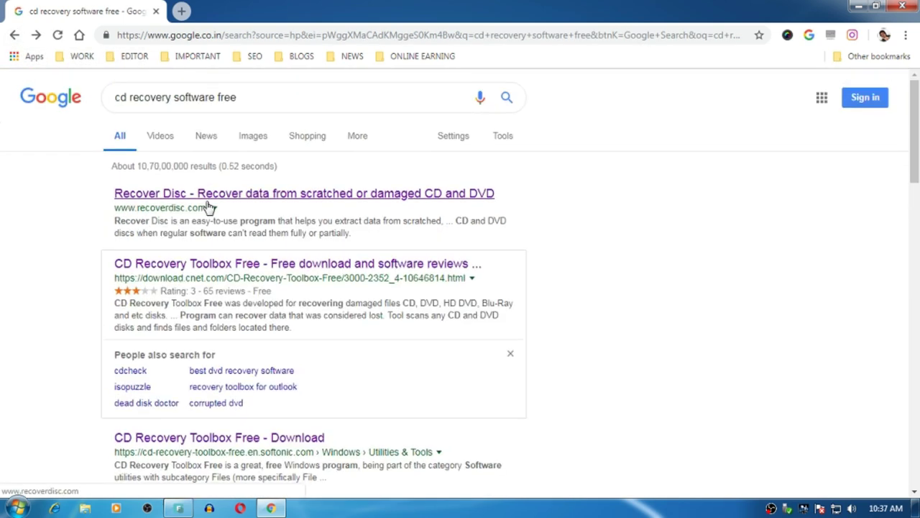
left_click(214, 200)
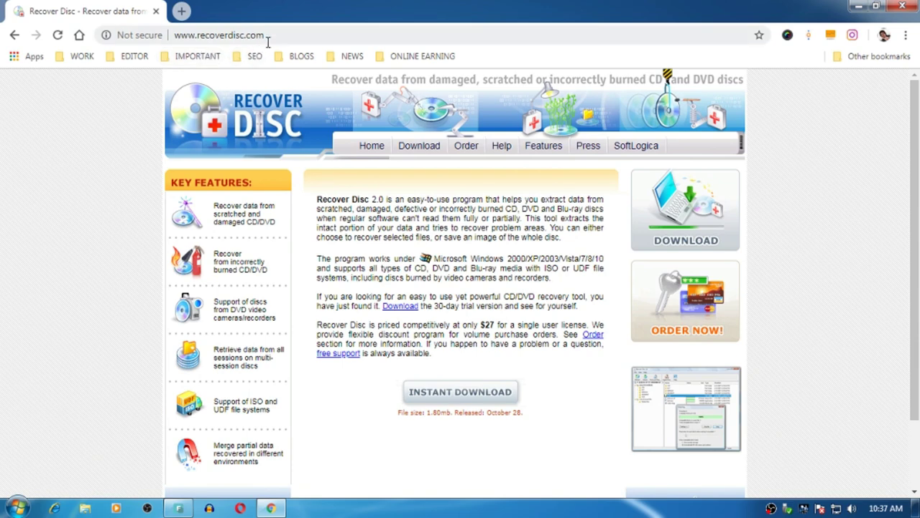
left_click_drag(267, 42, 214, 41)
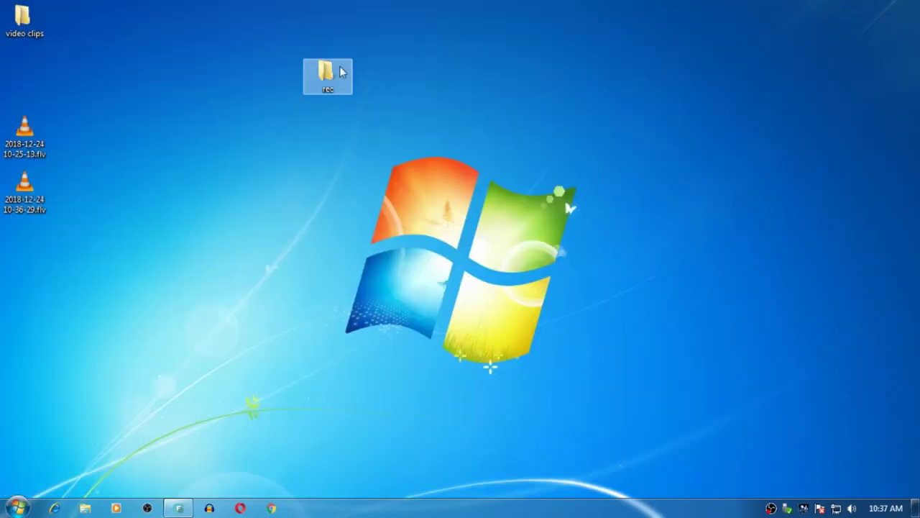
left_click_drag(342, 72, 382, 220)
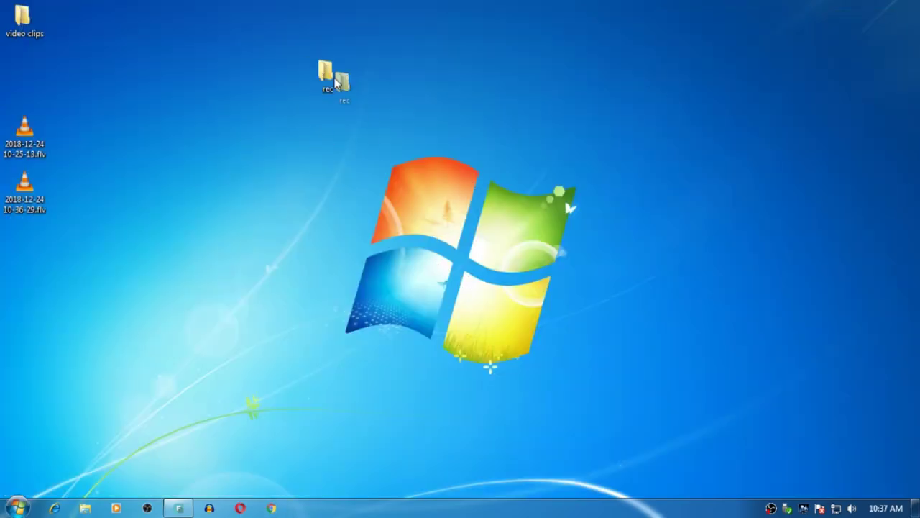
left_click_drag(335, 83, 336, 85)
right_click(403, 100)
left_click(439, 141)
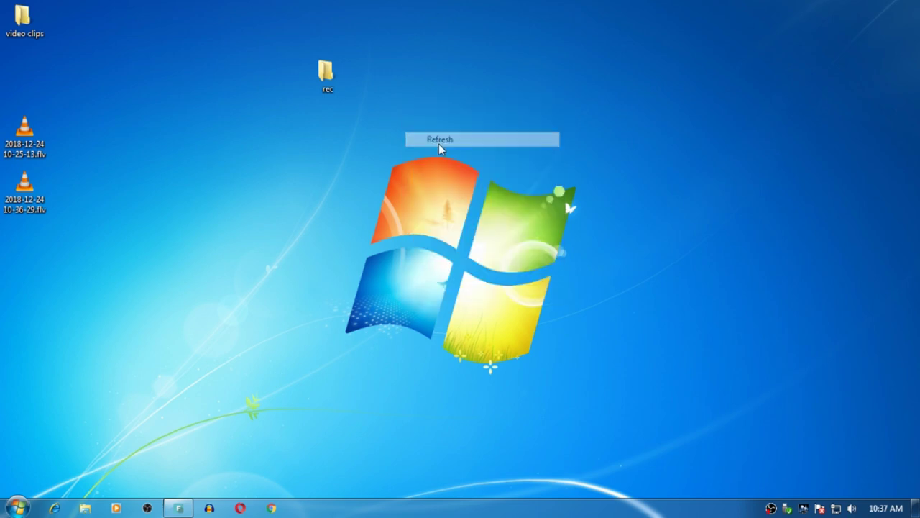
Switch to Wondershare Filmora and import the recovered AVSEQ01.mp4 from the MPEGAV subfolder of the rec folder on the Desktop
mouse_move(174, 510)
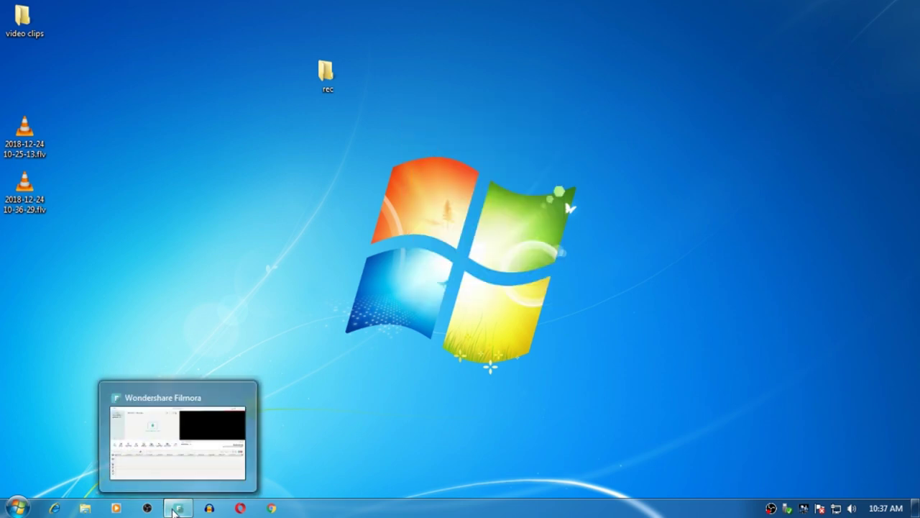
left_click(174, 511)
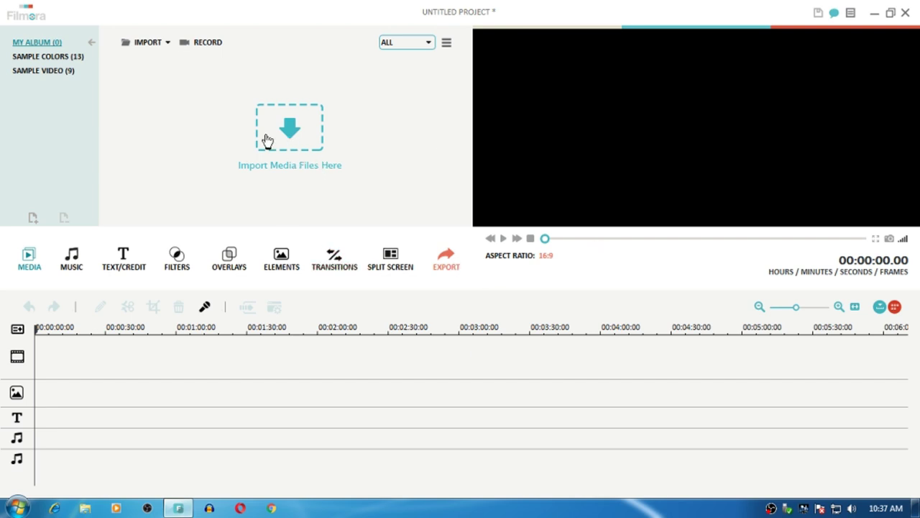
left_click(288, 129)
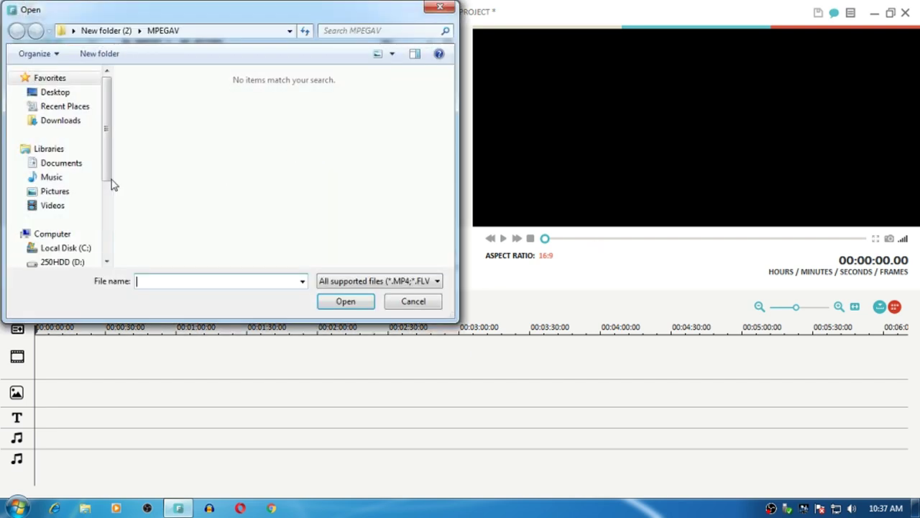
left_click(62, 98)
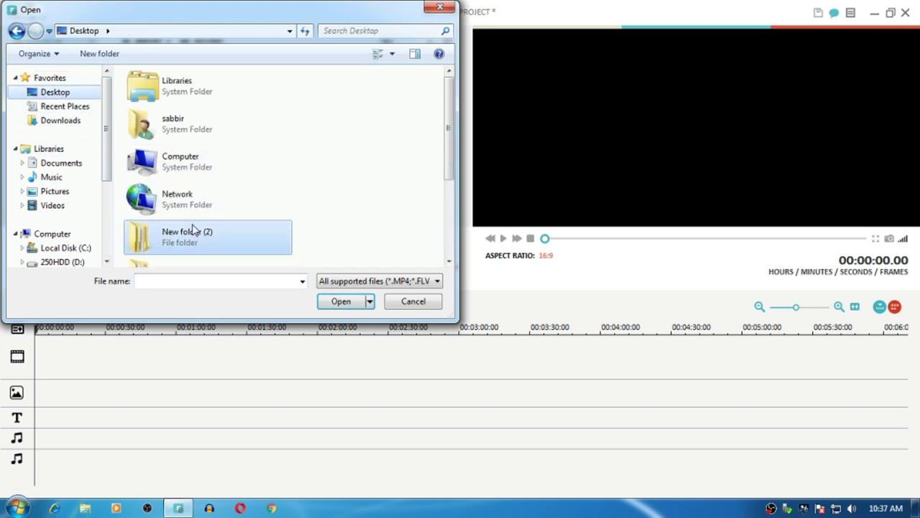
left_click(185, 208)
scroll(245, 207, "down", 3)
scroll(245, 207, "down", 1)
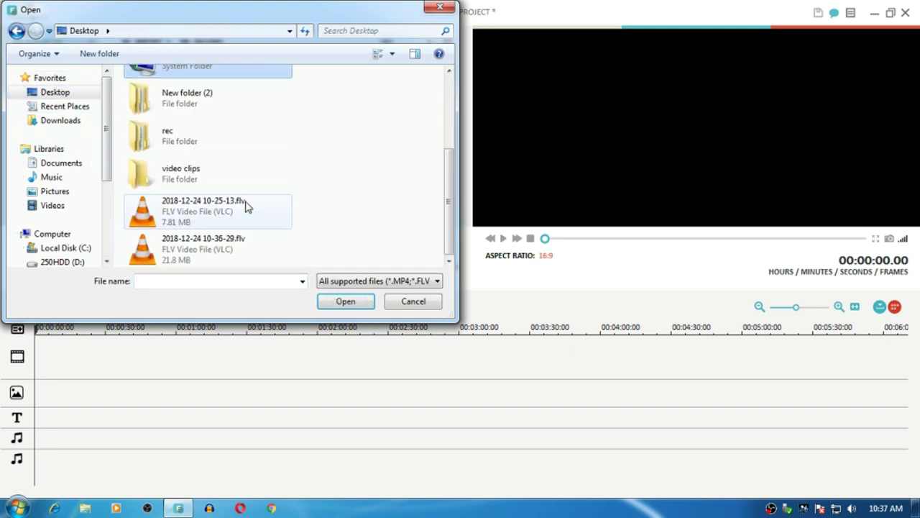
double_click(188, 141)
double_click(162, 96)
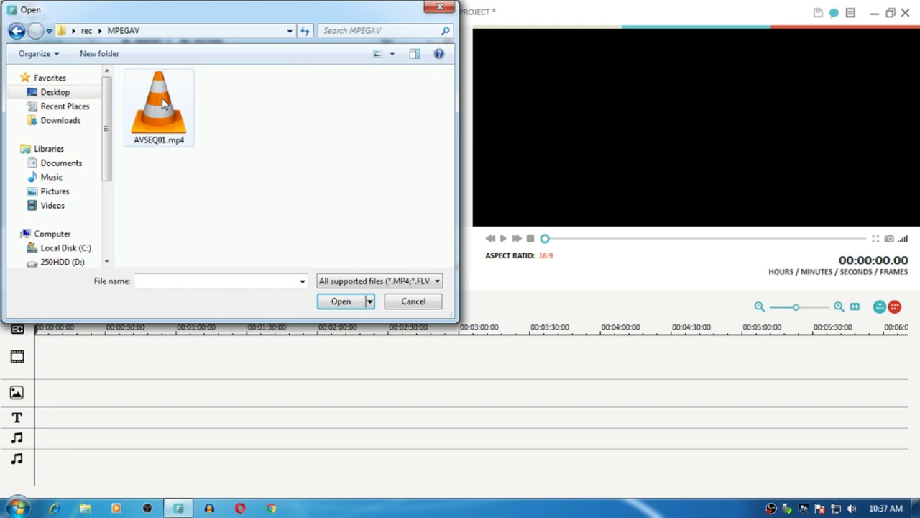
left_click(164, 104)
left_click(340, 303)
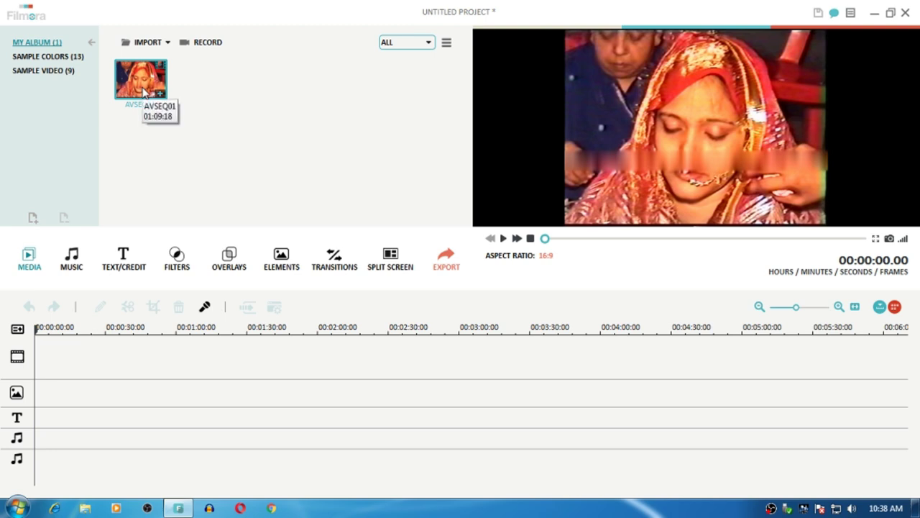
Add the AVSEQ01 clip to the start of the video track and preview it with the system sound muted
left_click_drag(161, 101, 285, 329)
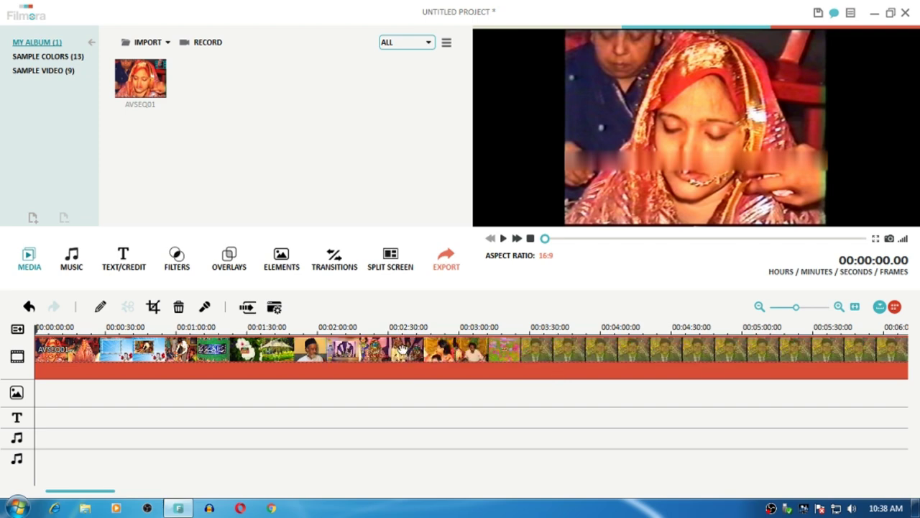
left_click(851, 508)
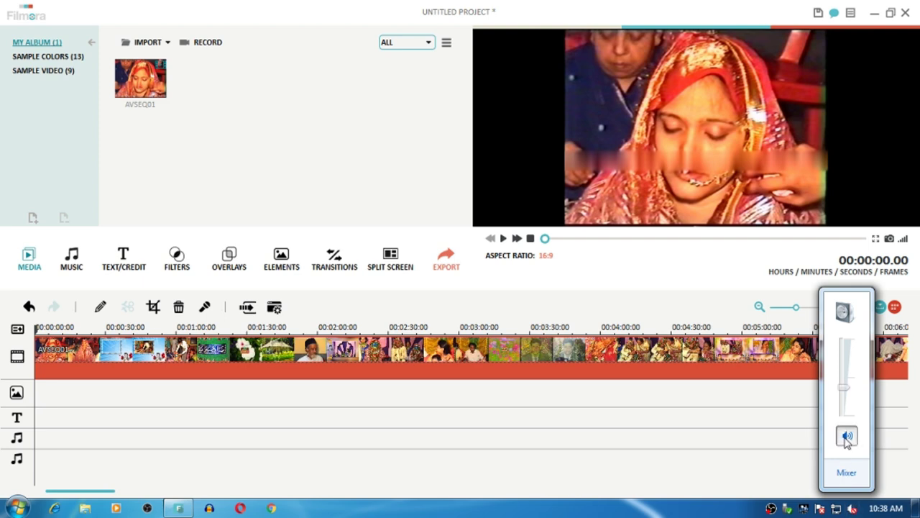
left_click(665, 274)
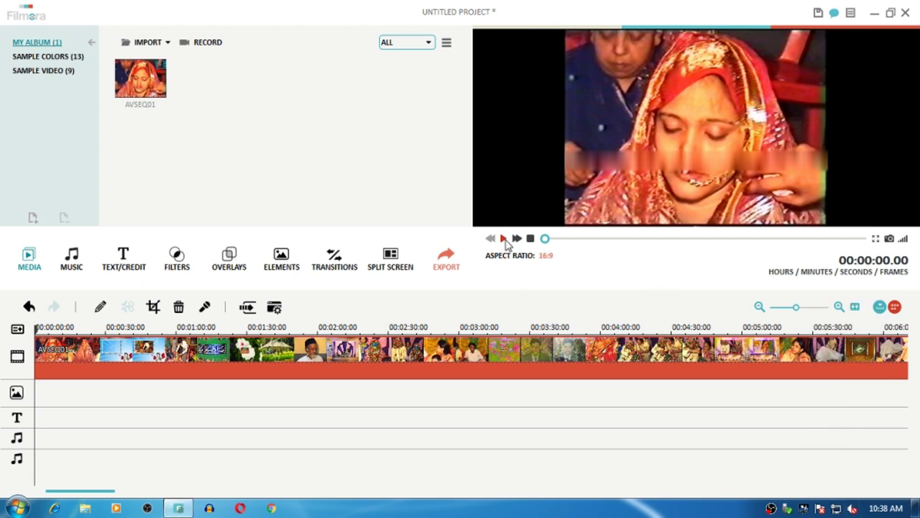
left_click(503, 239)
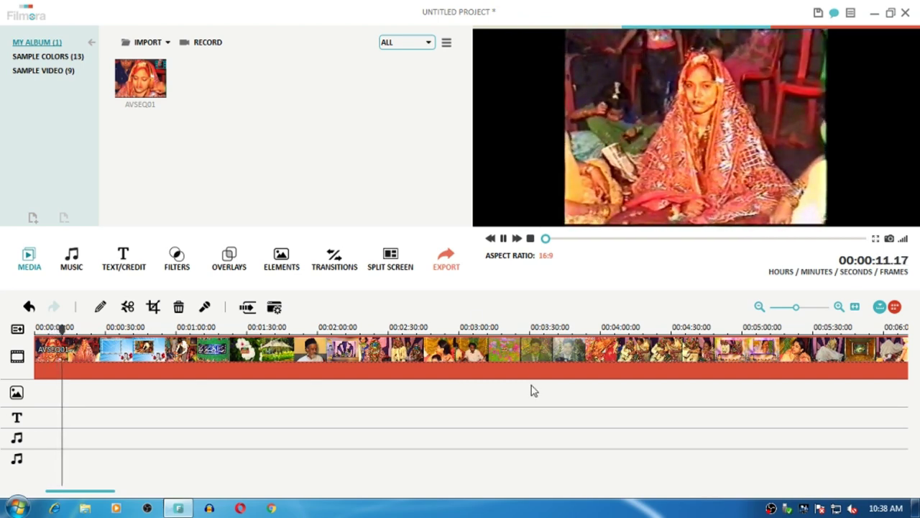
Move the timeline playhead to just before the 10-minute mark and check the AVSEQ01 playback from there
left_click(588, 237)
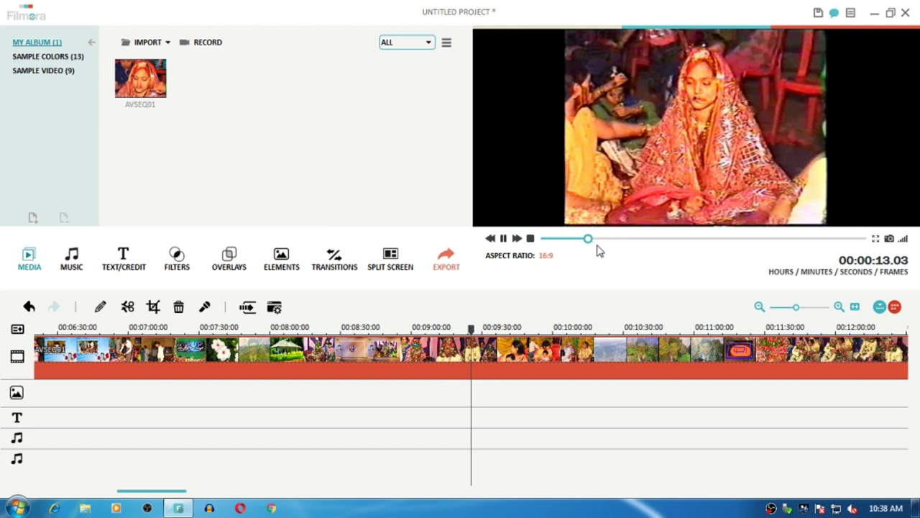
left_click(444, 327)
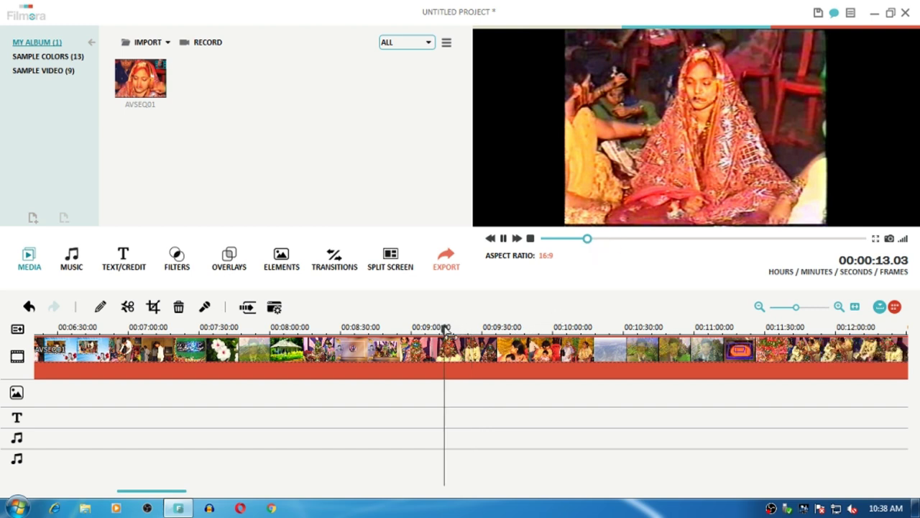
left_click(493, 327)
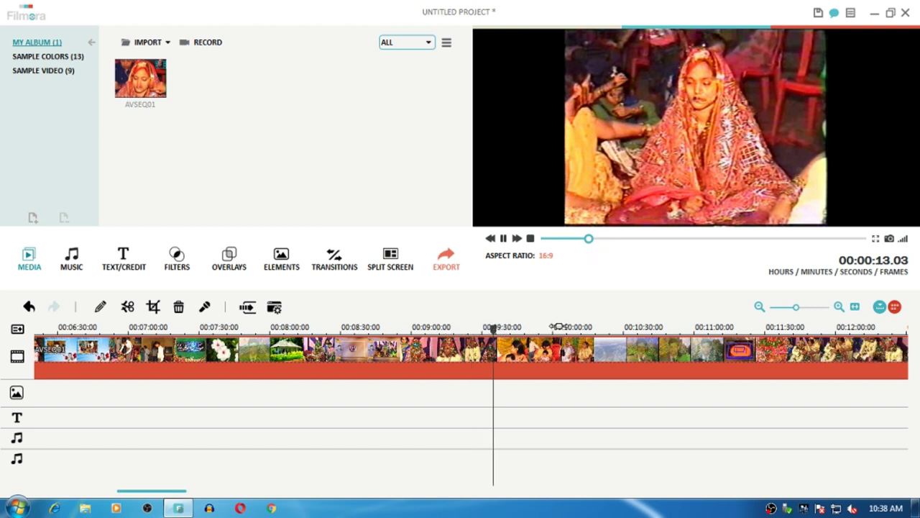
left_click(559, 326)
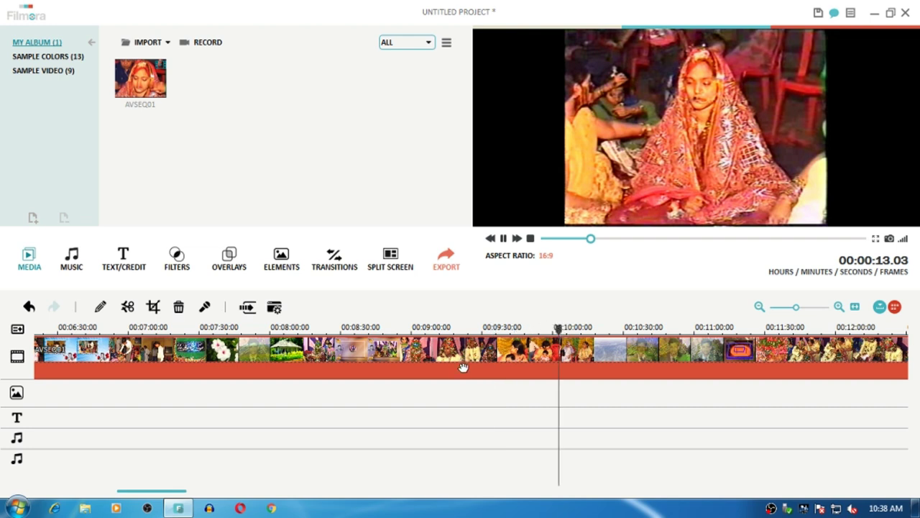
left_click(503, 238)
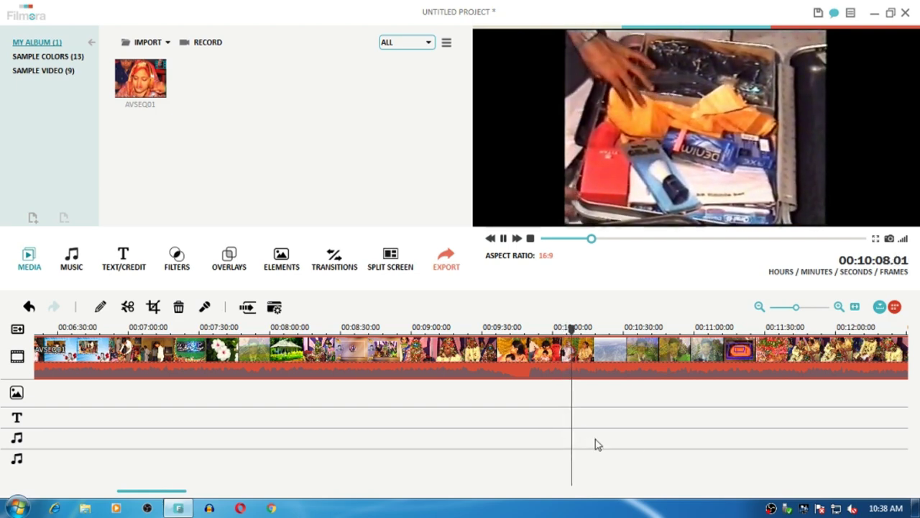
Review the MP4 export settings for the project, including the output name, and close them without exporting
left_click(447, 258)
left_click(516, 81)
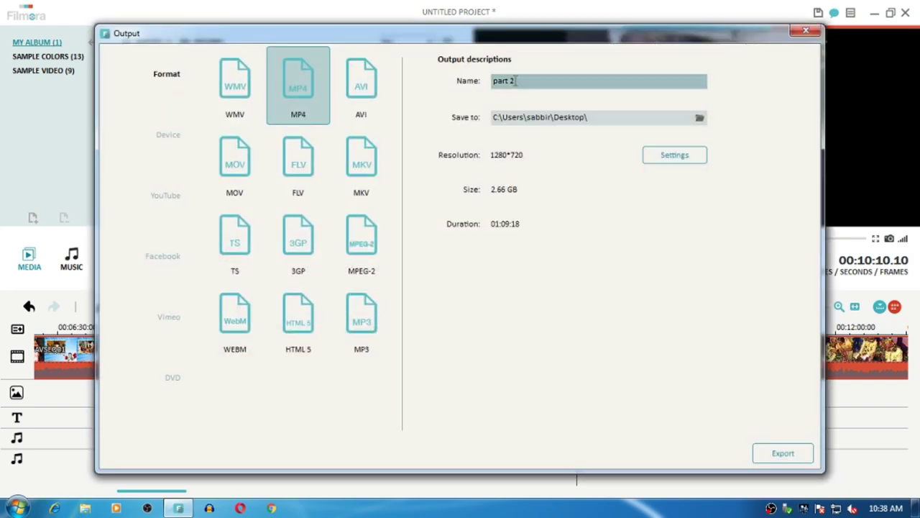
left_click(796, 34)
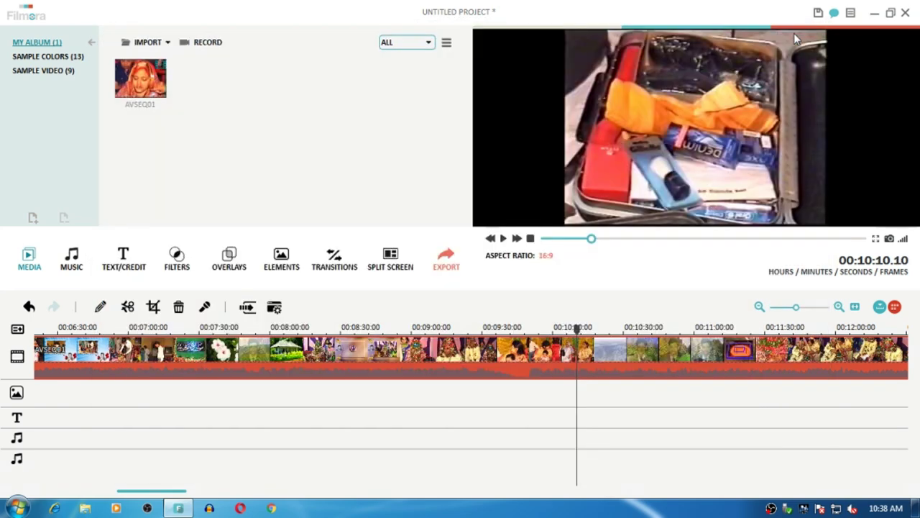
Delete AVSEQ01 from both the media album and the timeline, and close Filmora
left_click(907, 14)
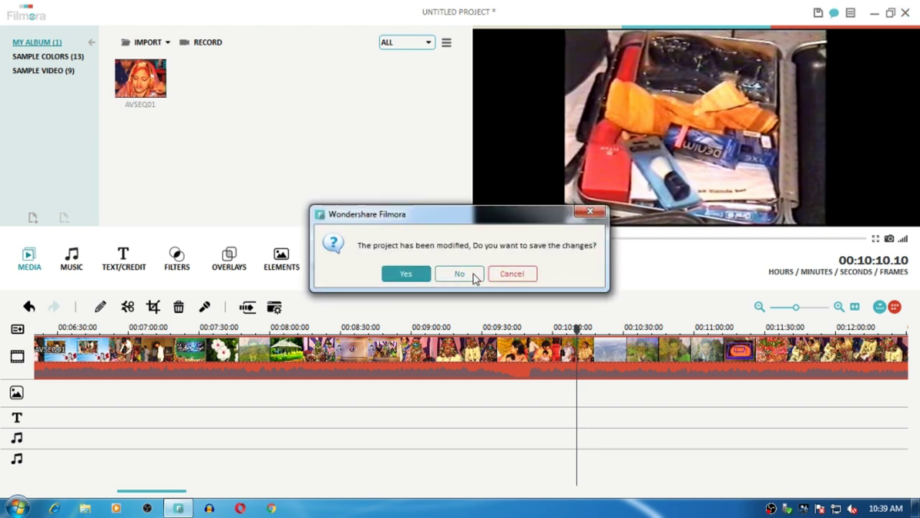
left_click(511, 273)
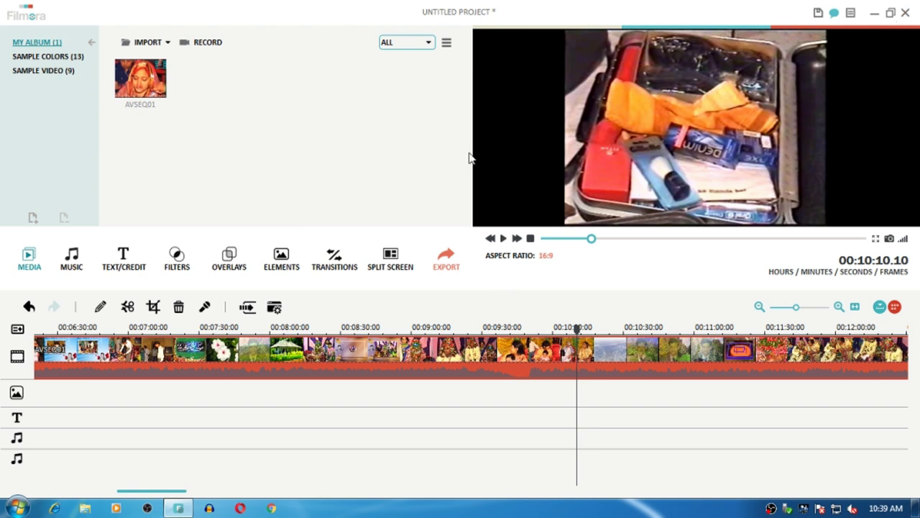
right_click(130, 82)
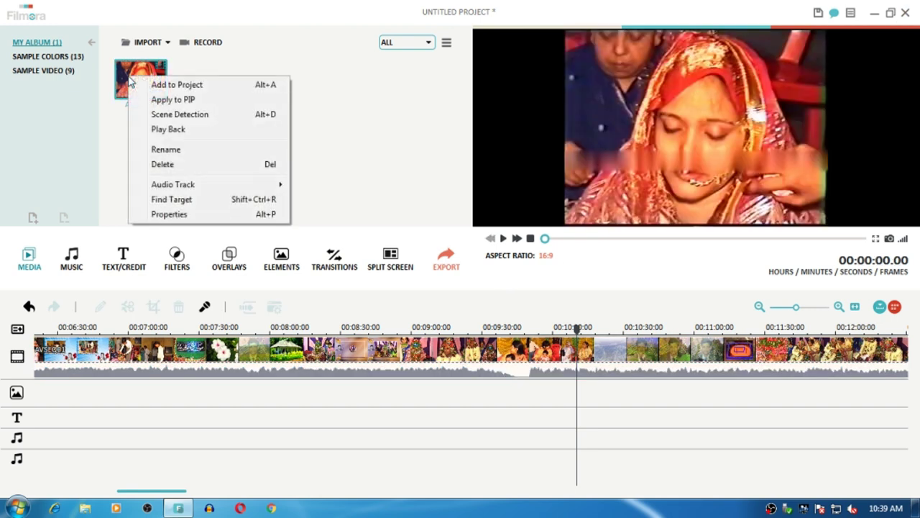
left_click(183, 167)
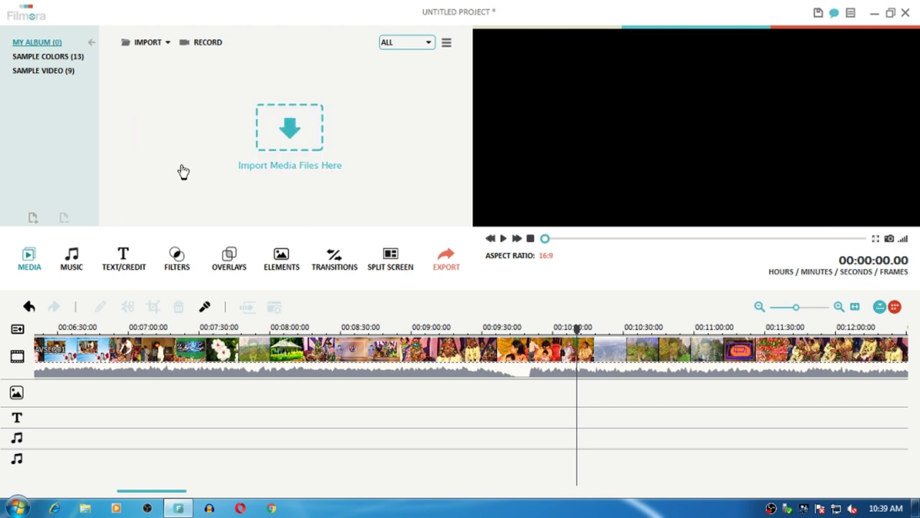
right_click(460, 364)
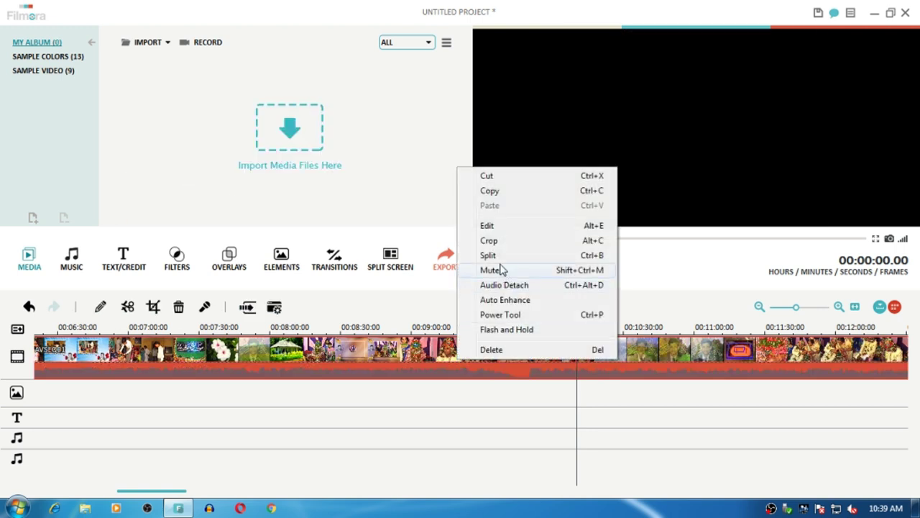
left_click(495, 354)
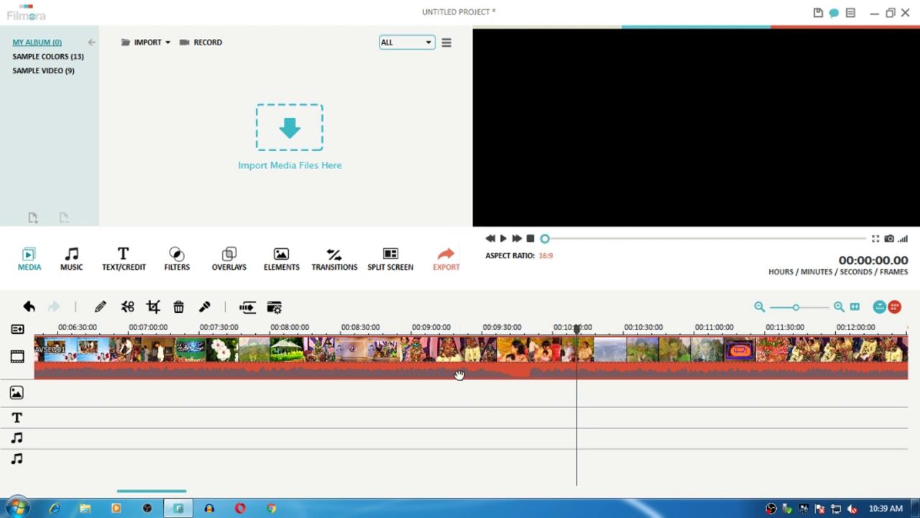
key("Delete")
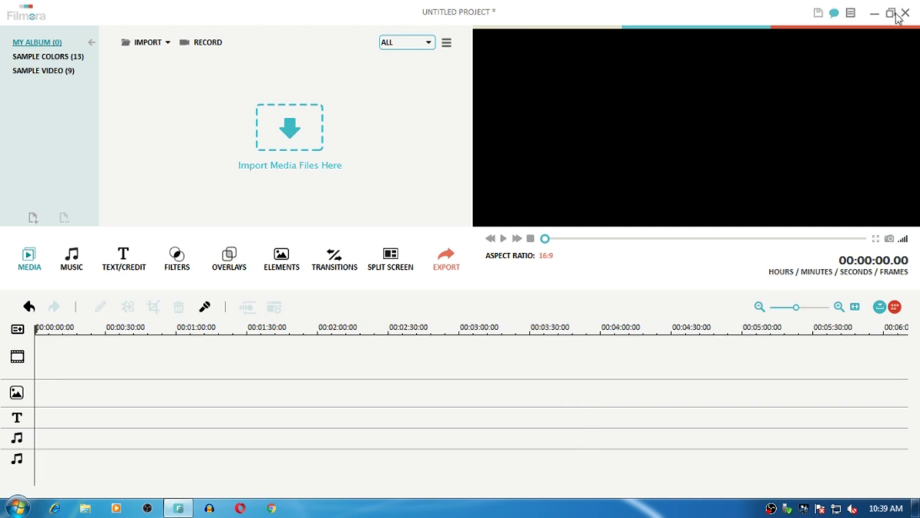
left_click(905, 13)
right_click(568, 95)
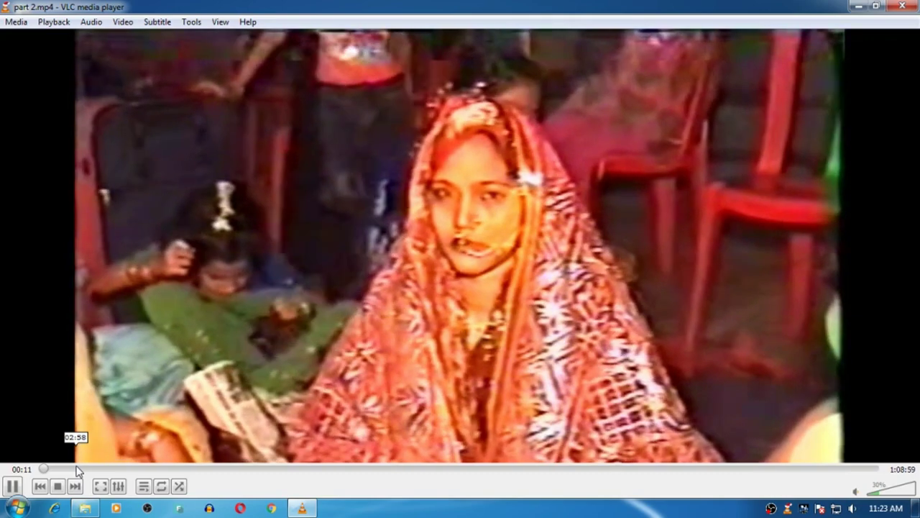
Spot-check part 2.mp4 by skipping through it in stages to about 1:06:00, switching to full screen around the 6-minute mark
left_click(77, 468)
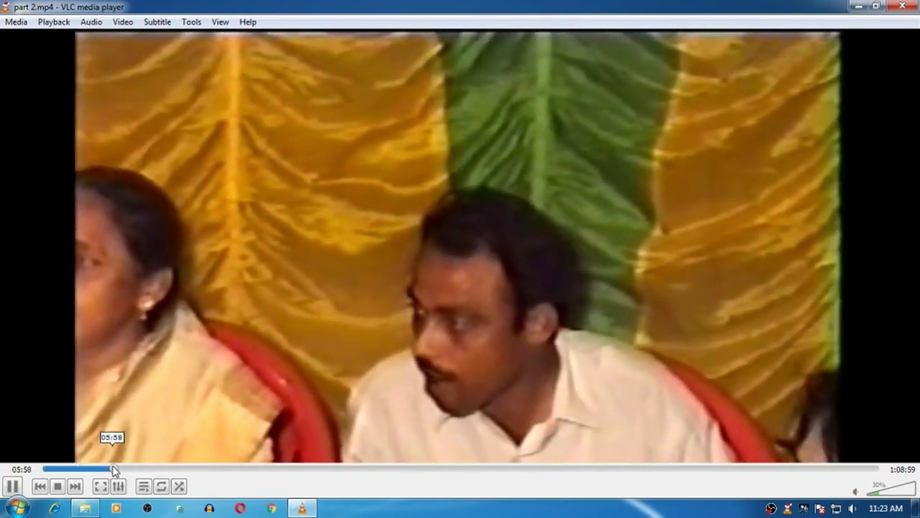
left_click(114, 469)
double_click(481, 267)
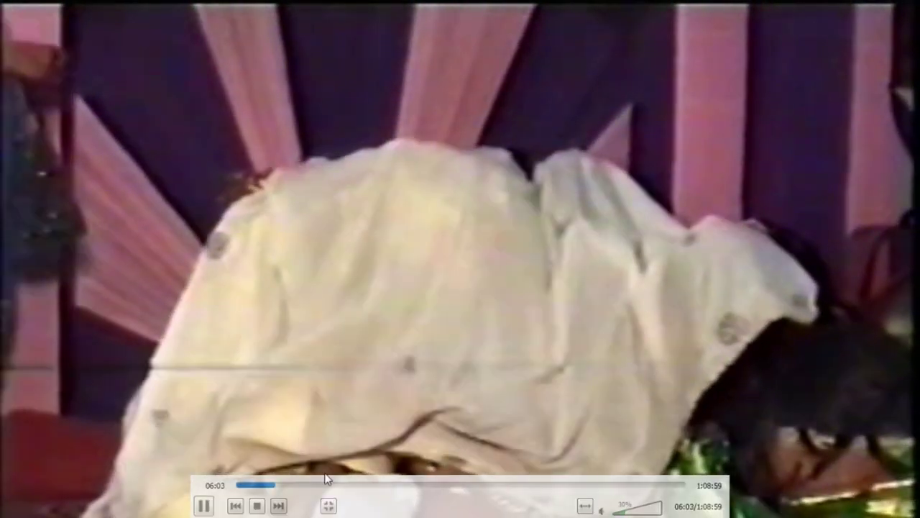
left_click(328, 485)
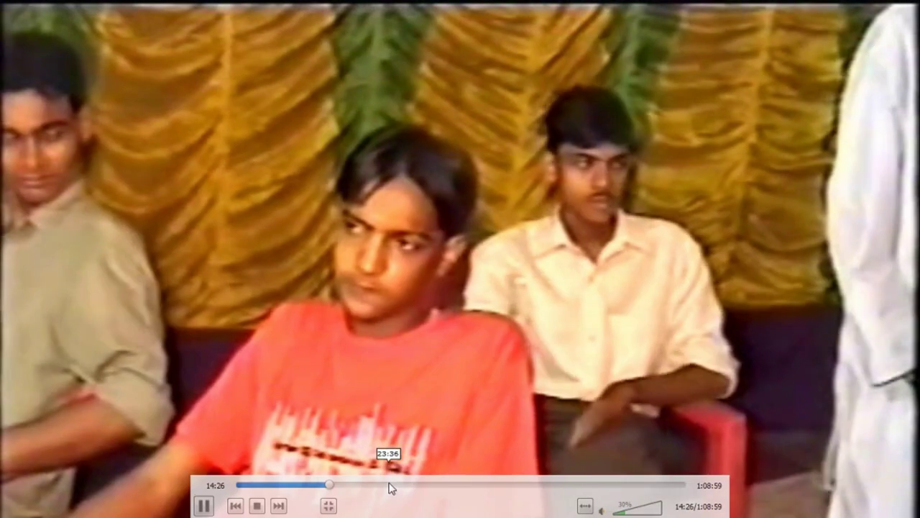
left_click(389, 486)
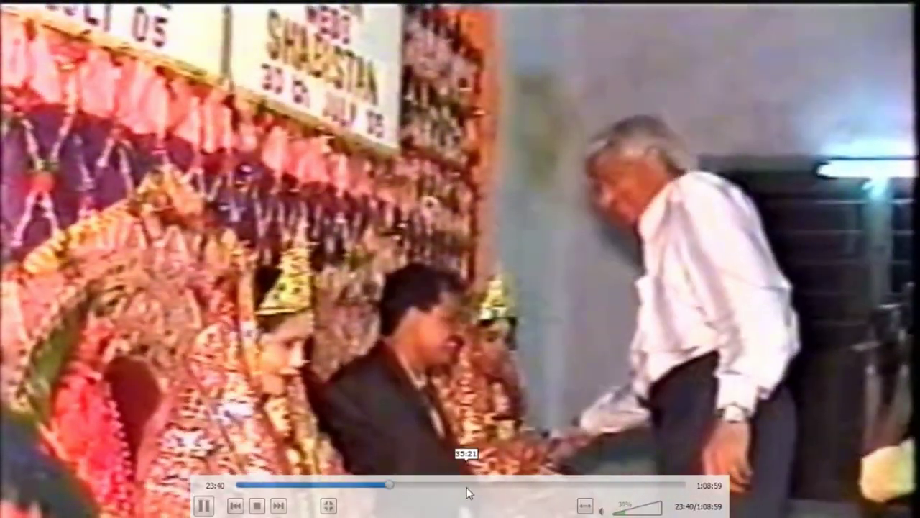
left_click(464, 486)
left_click(525, 486)
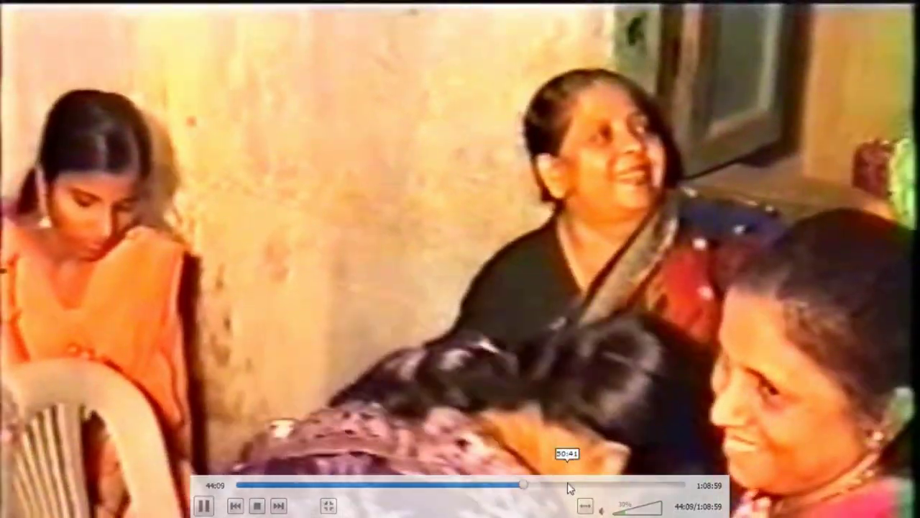
left_click(627, 486)
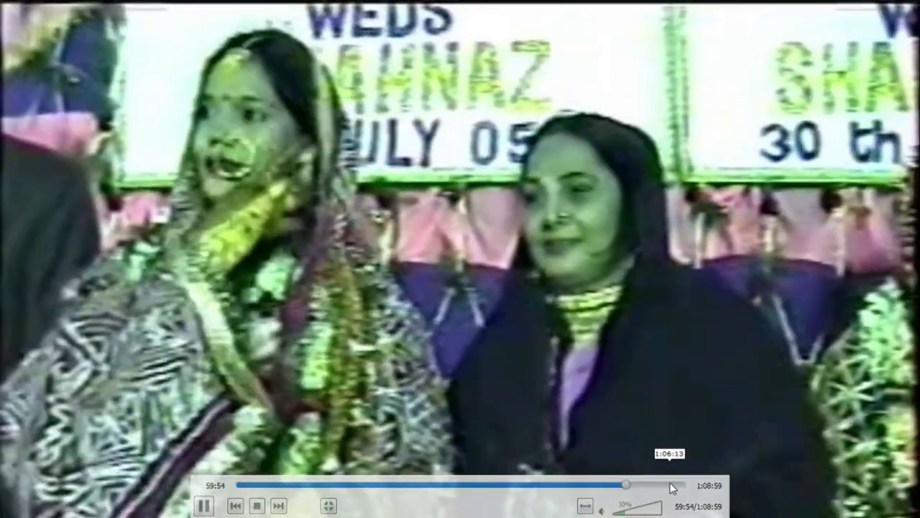
left_click(668, 486)
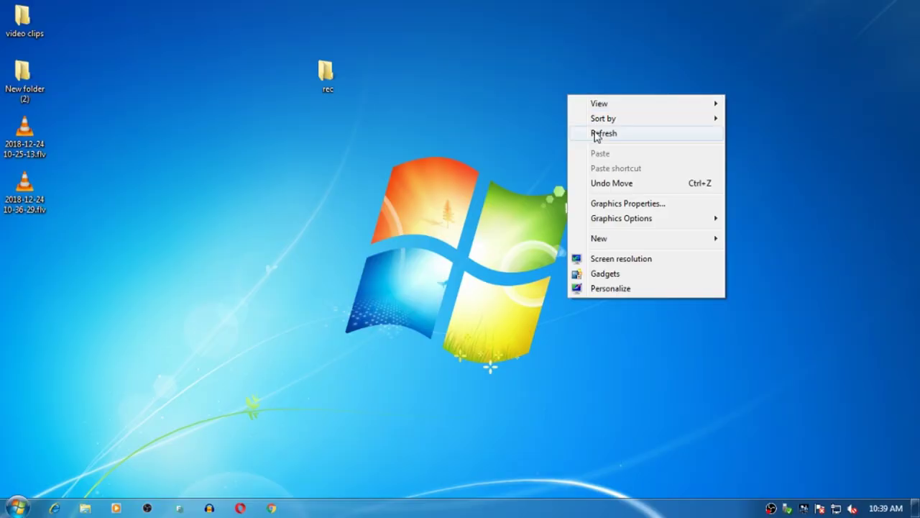
Refresh the desktop and move the rec folder closer to the column of other desktop icons
left_click(602, 134)
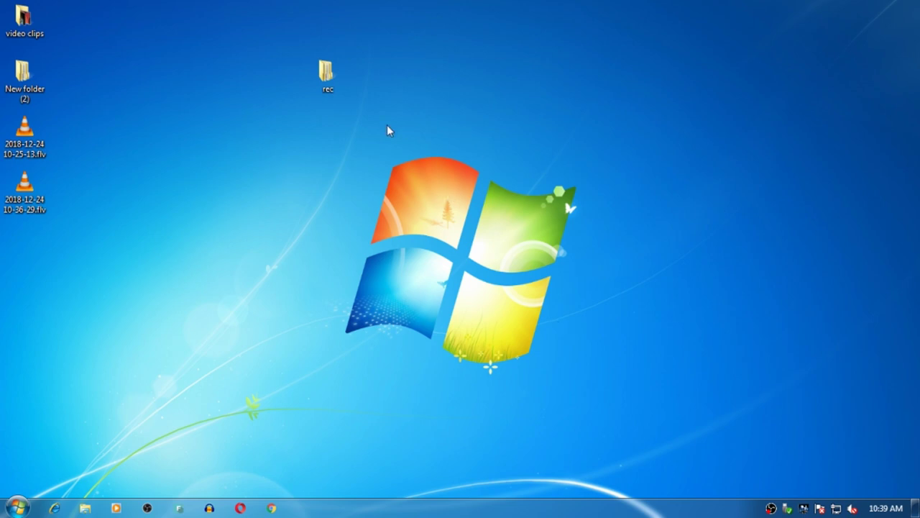
left_click_drag(344, 85, 244, 141)
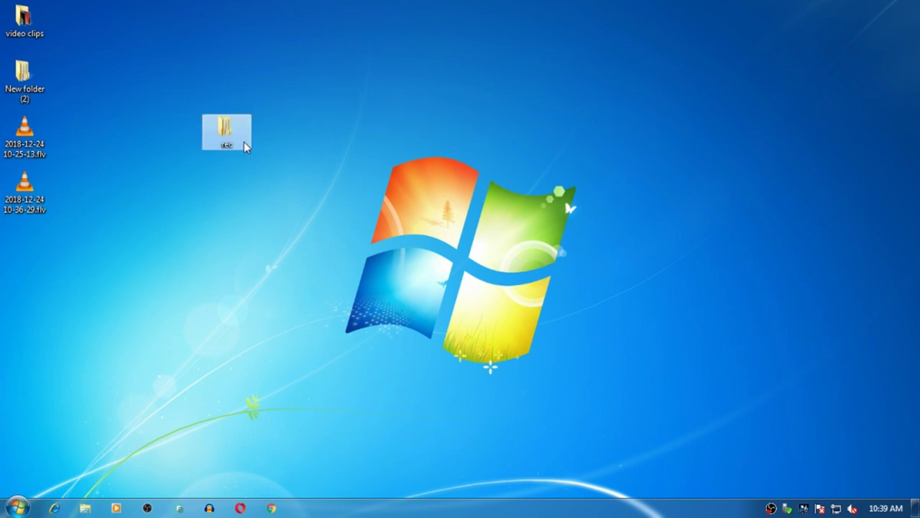